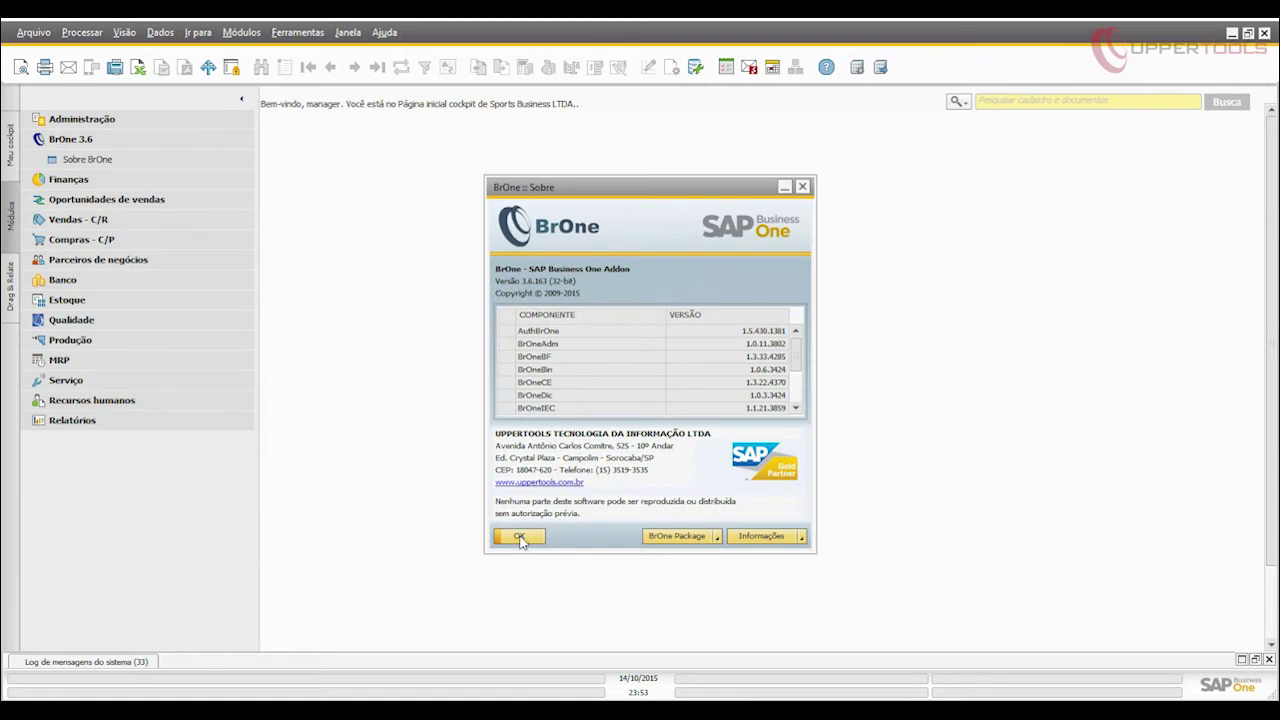
Close the BrOne About box and open the production calendar under Administração > Configuração > Produção.
left_click(519, 537)
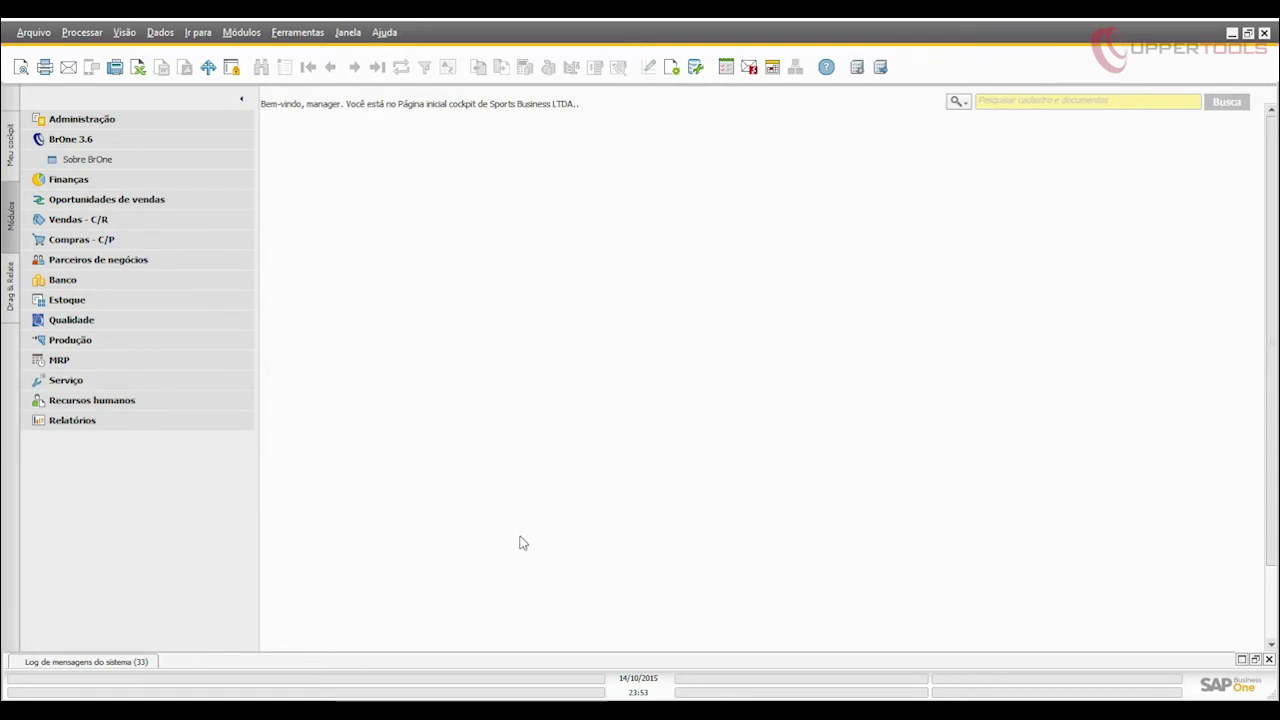
left_click(133, 118)
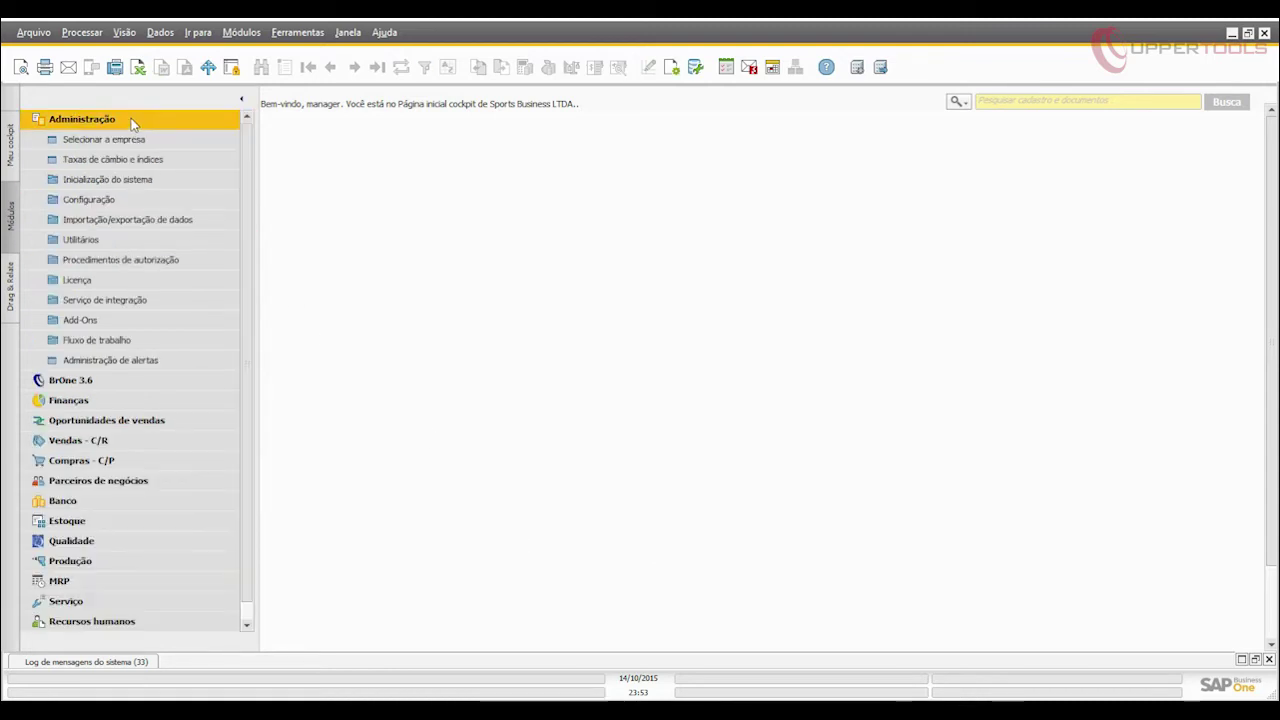
left_click(103, 199)
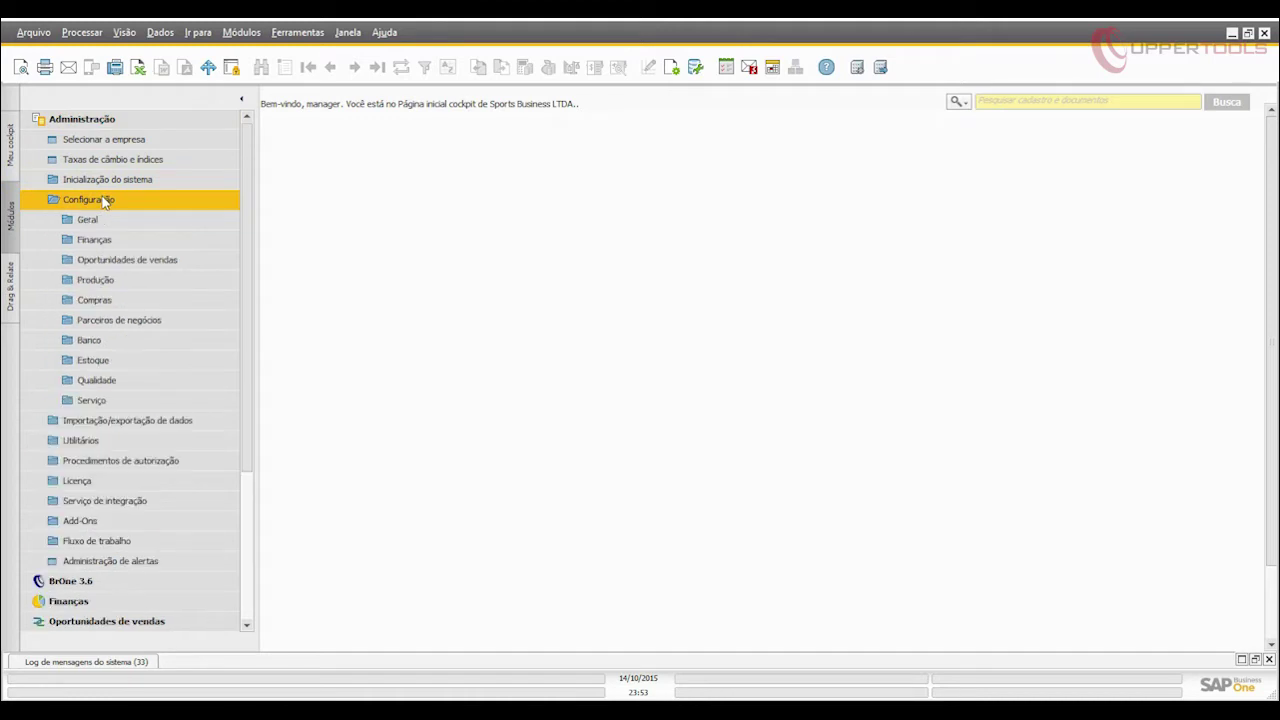
left_click(100, 282)
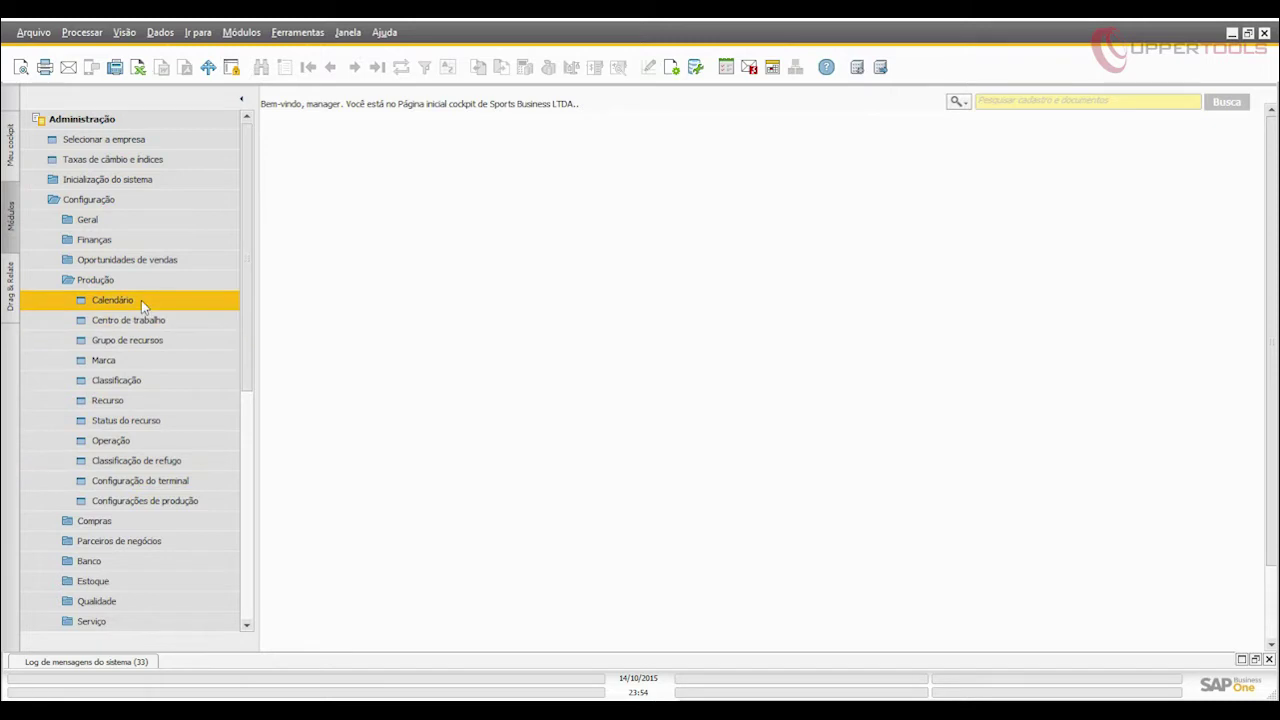
left_click(112, 300)
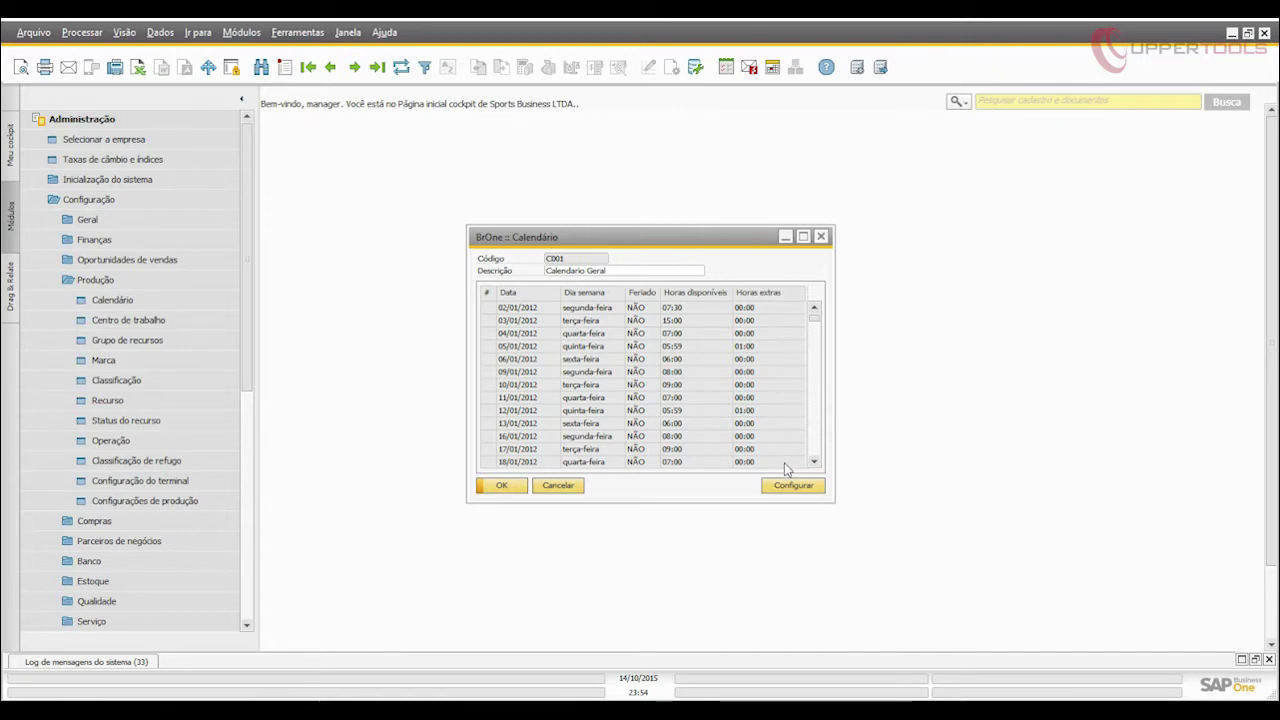
double_click(160, 322)
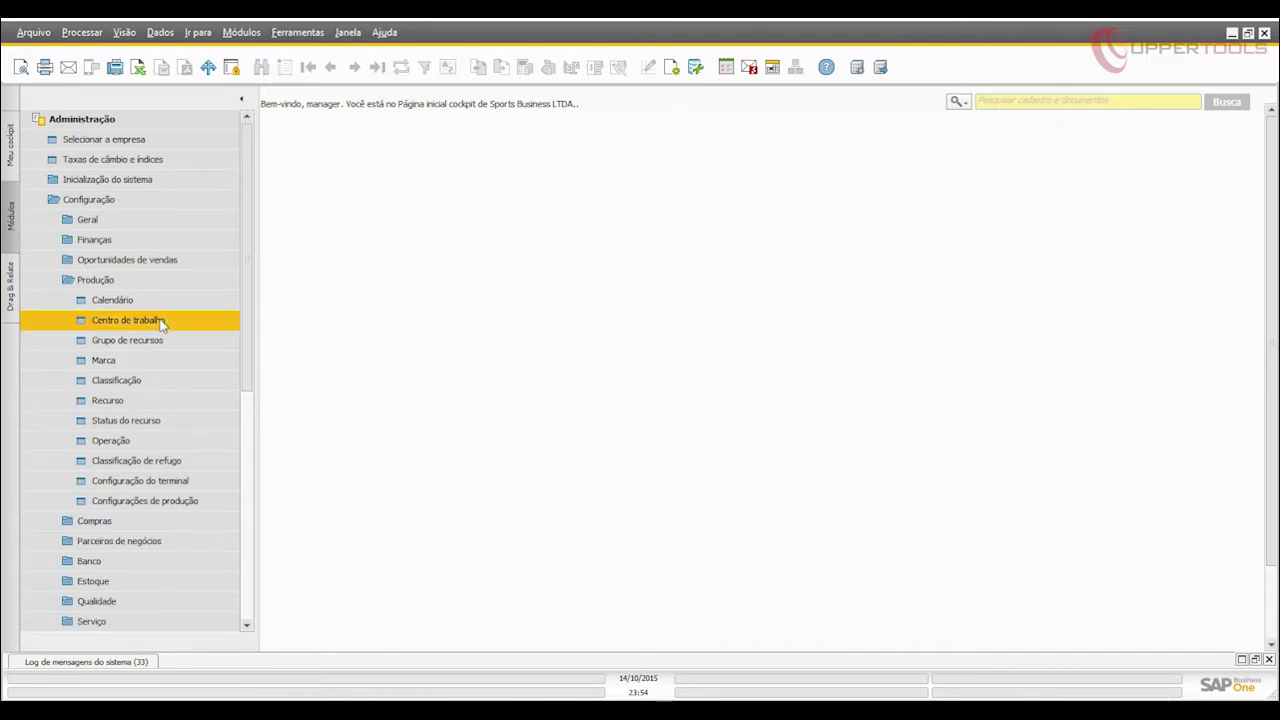
left_click(309, 68)
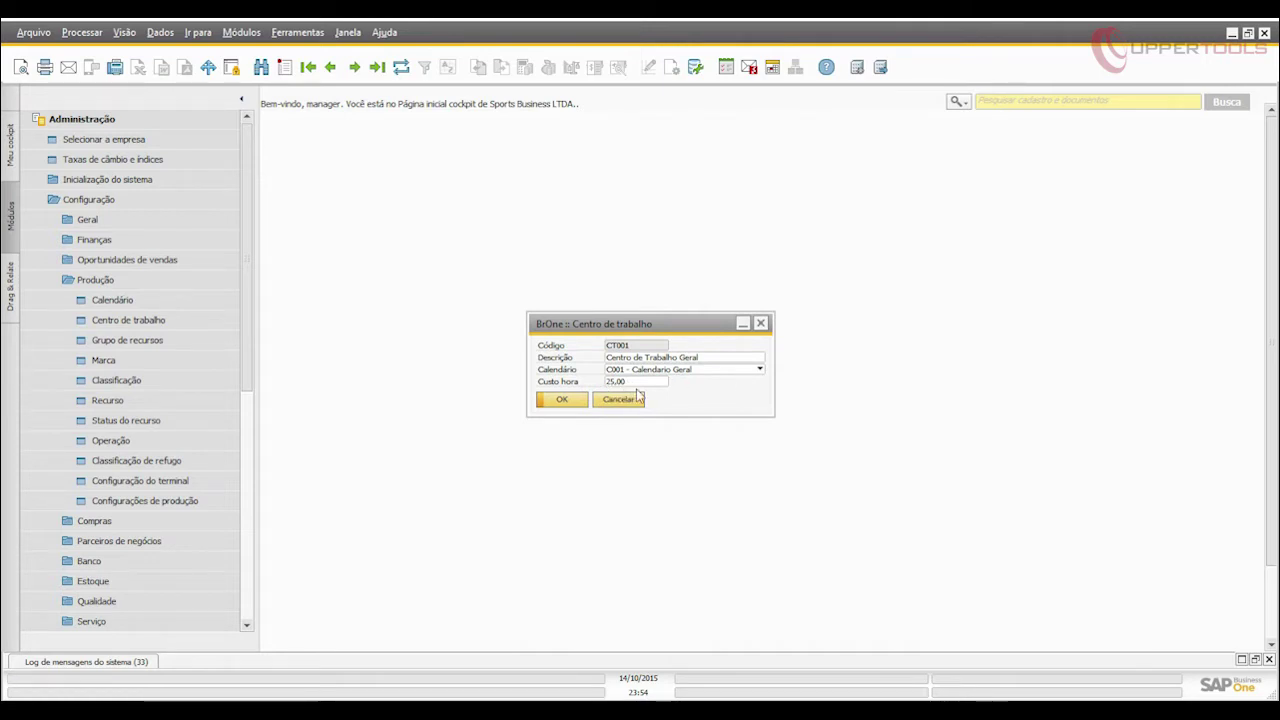
left_click(561, 400)
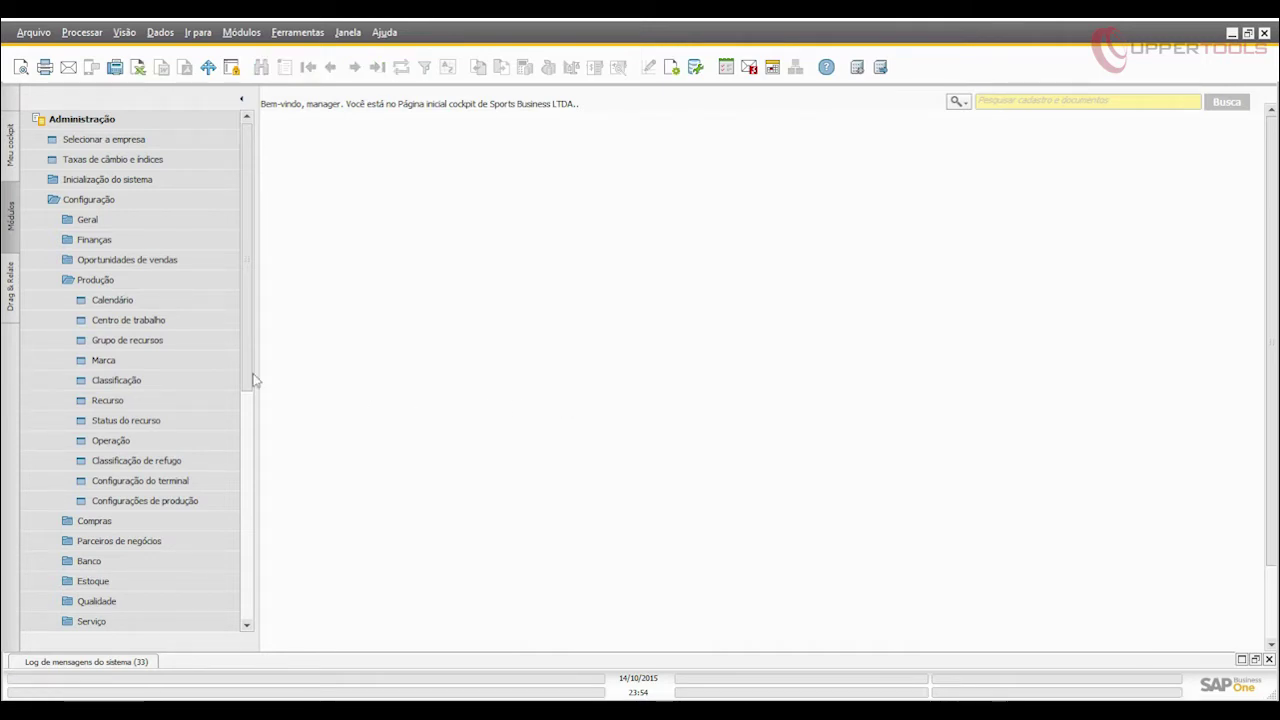
left_click(182, 336)
left_click(308, 67)
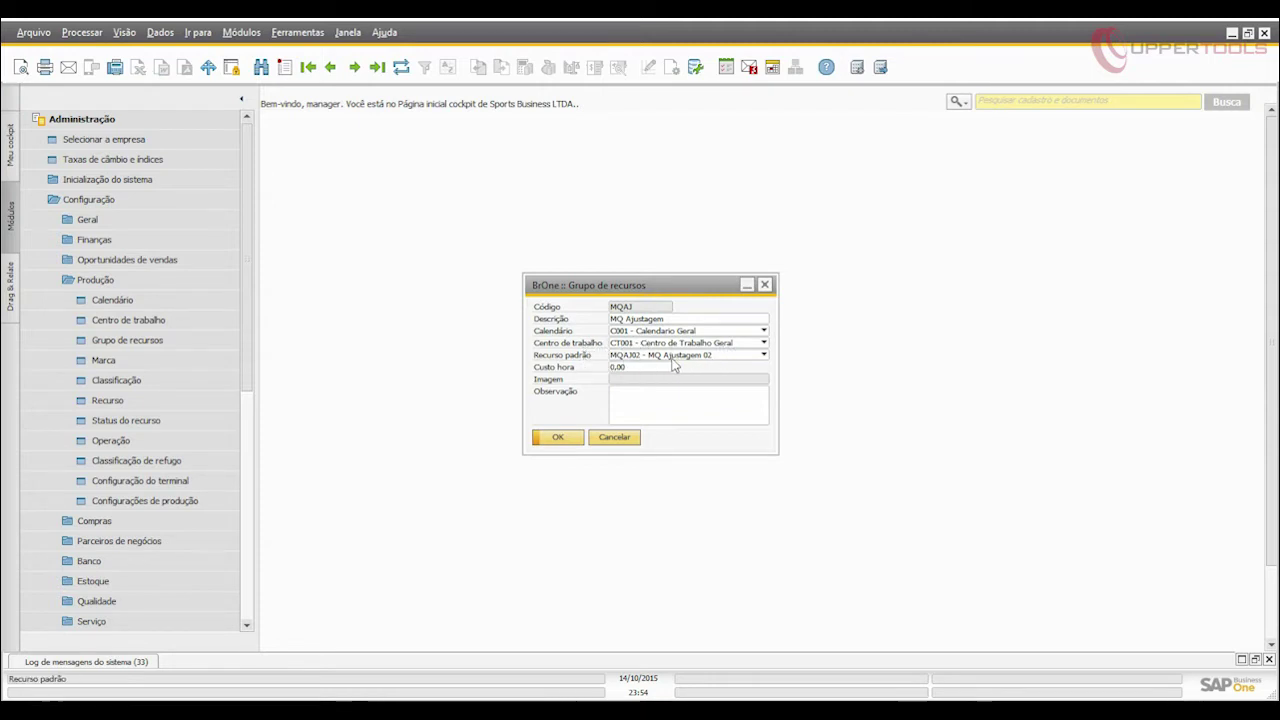
left_click(564, 441)
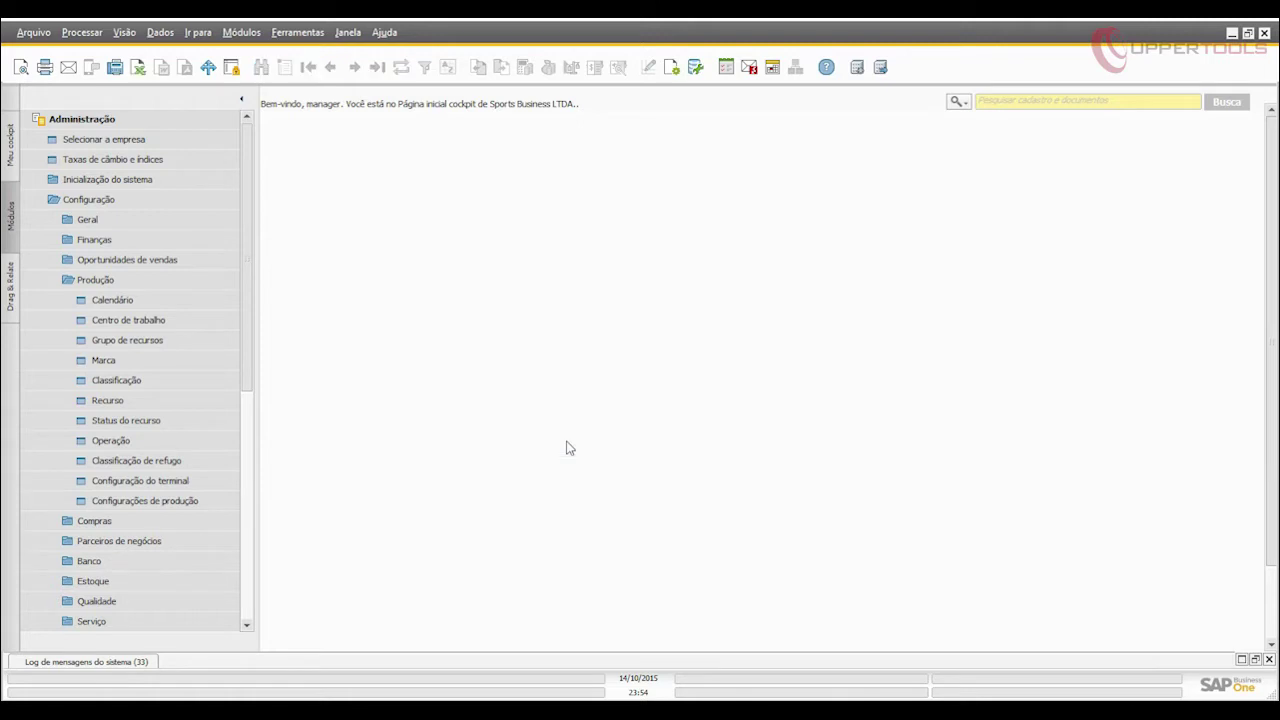
left_click(192, 404)
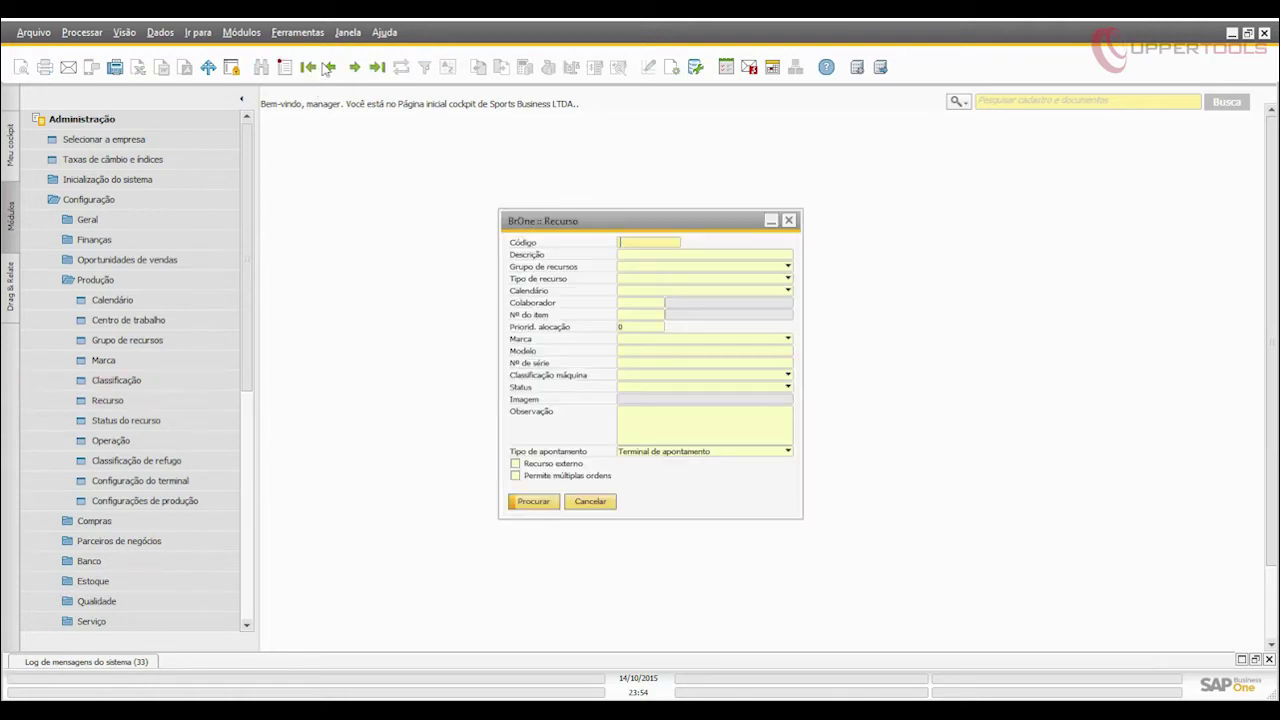
left_click(309, 67)
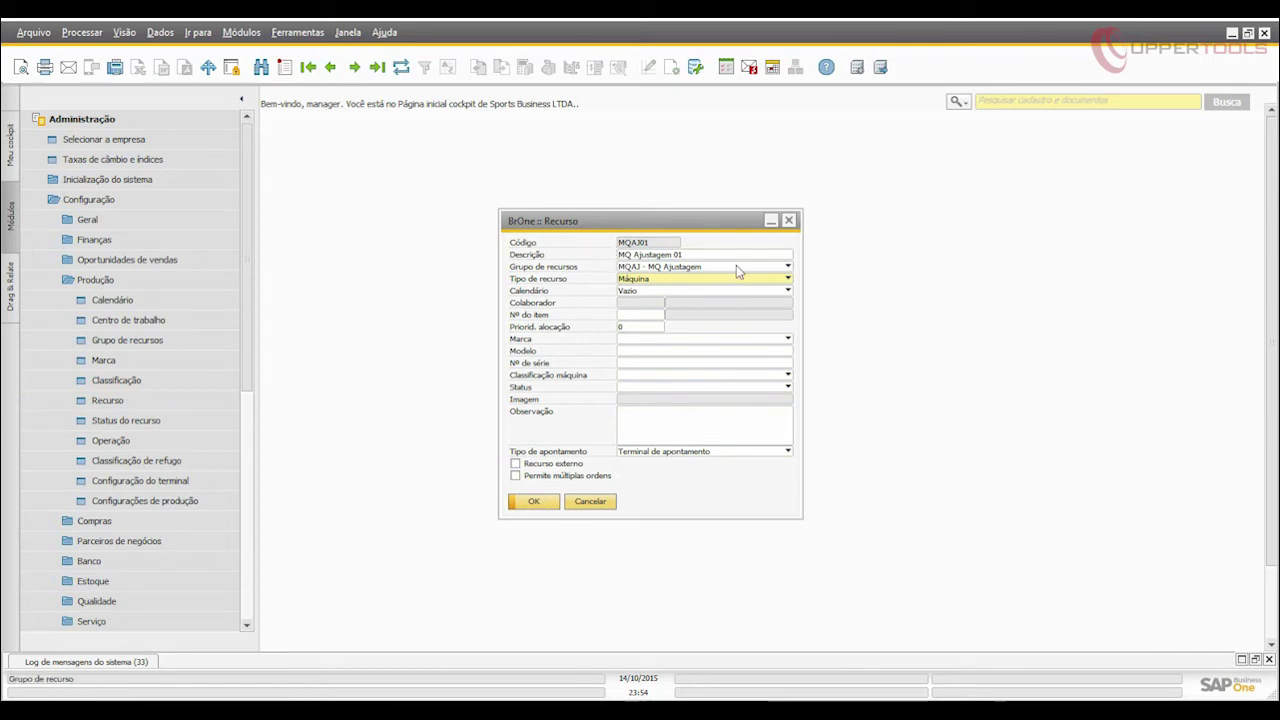
left_click(771, 282)
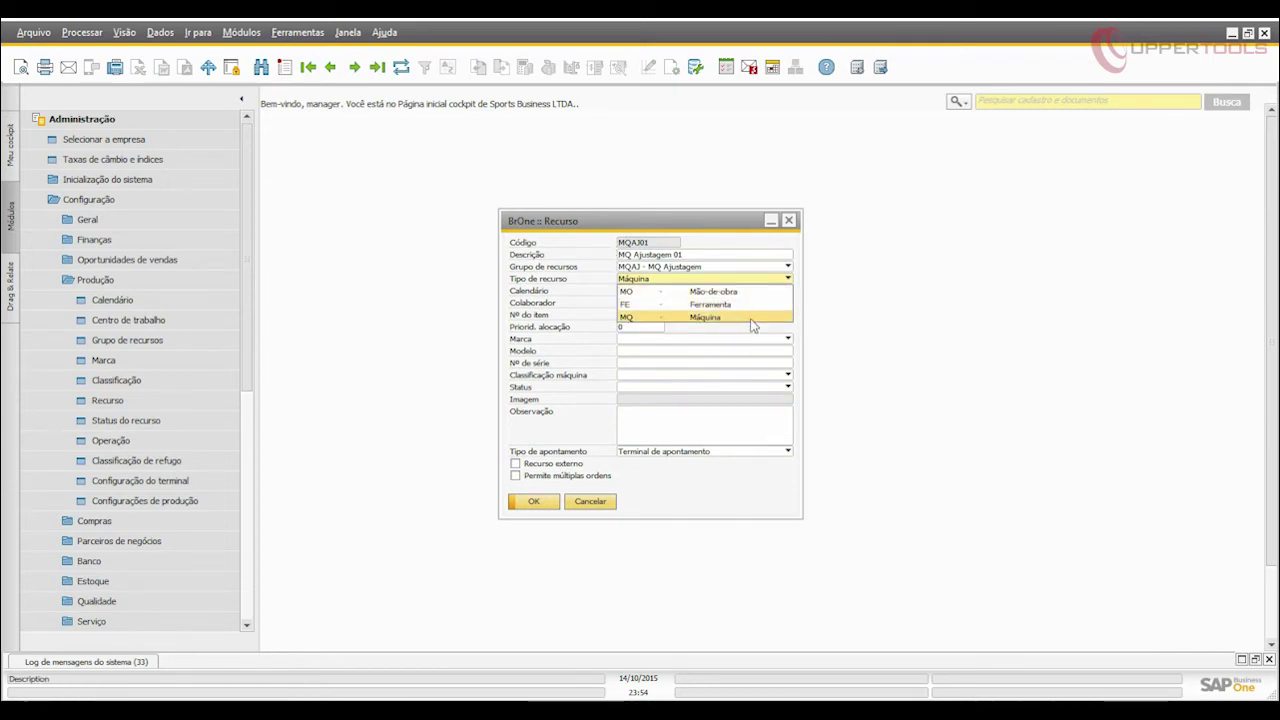
left_click(598, 505)
left_click(598, 505)
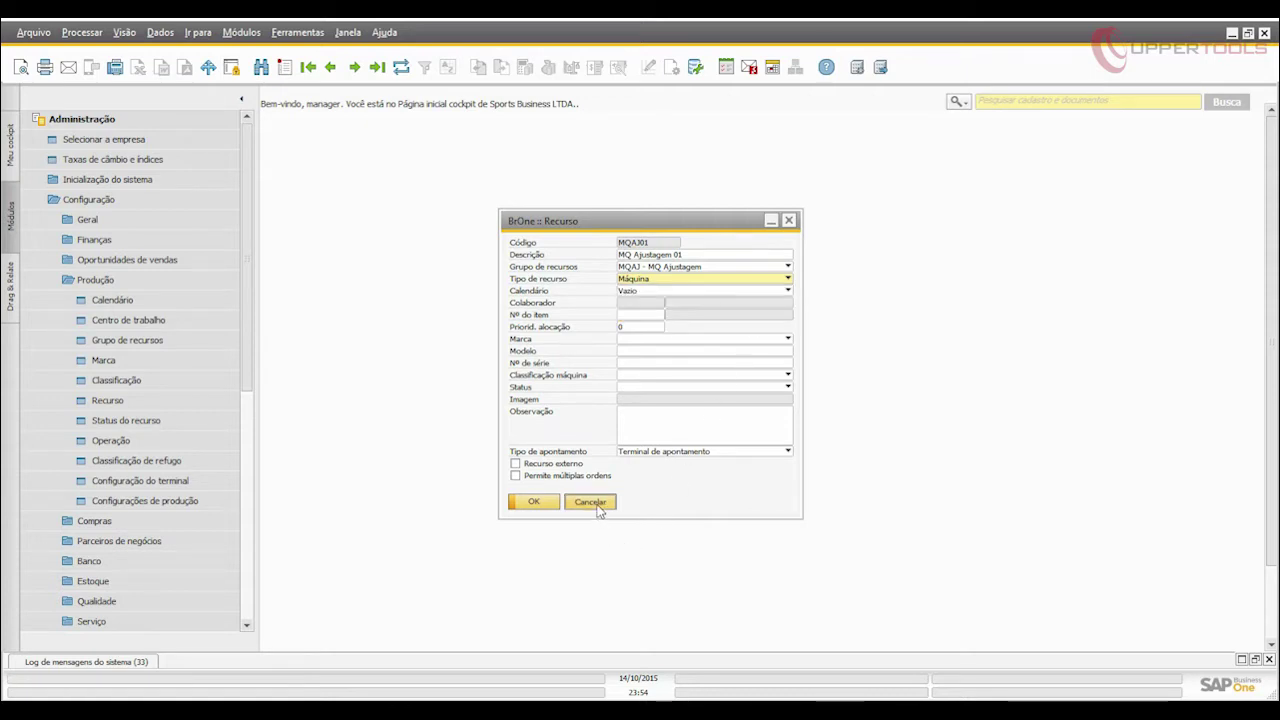
left_click(207, 446)
left_click(308, 67)
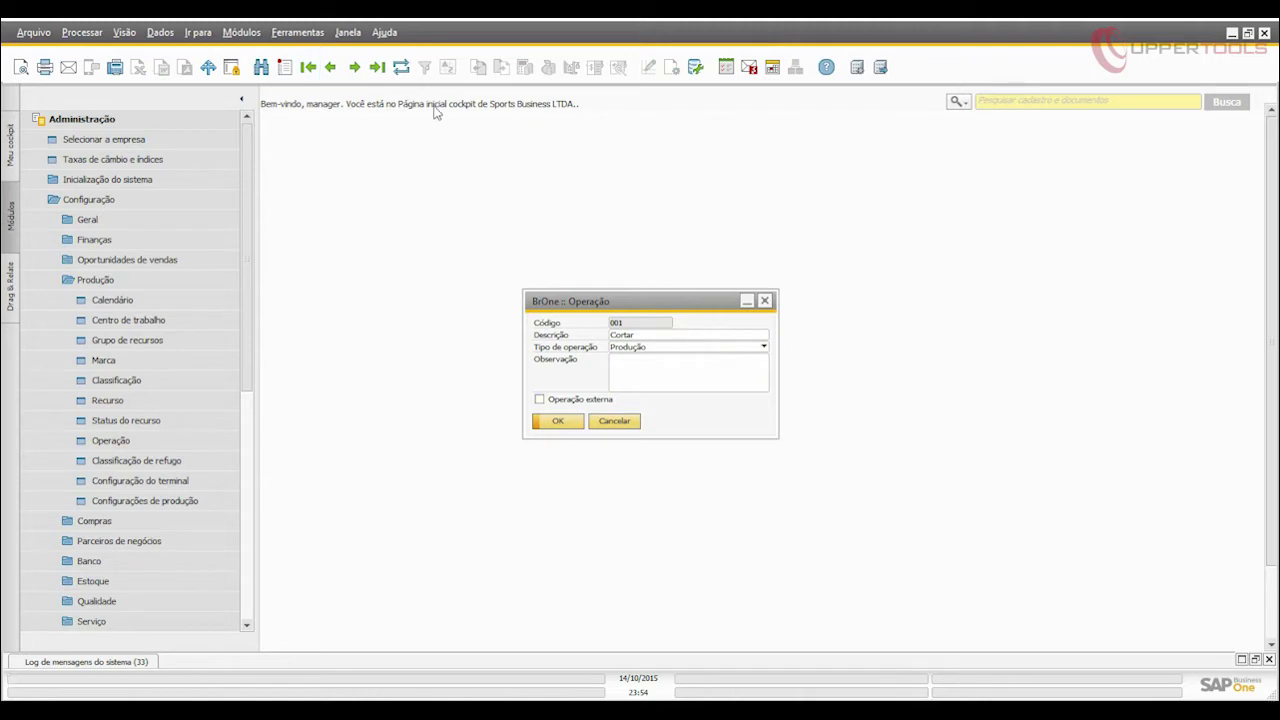
left_click(355, 67)
left_click(355, 67)
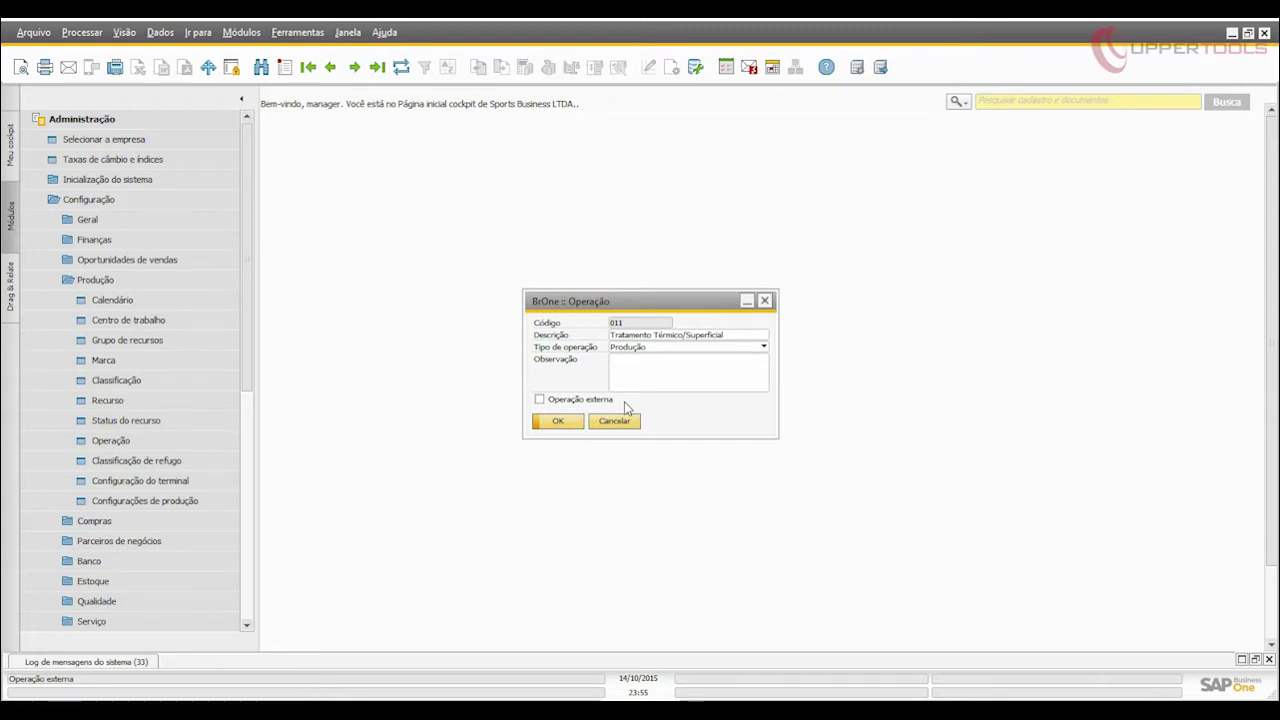
left_click(614, 420)
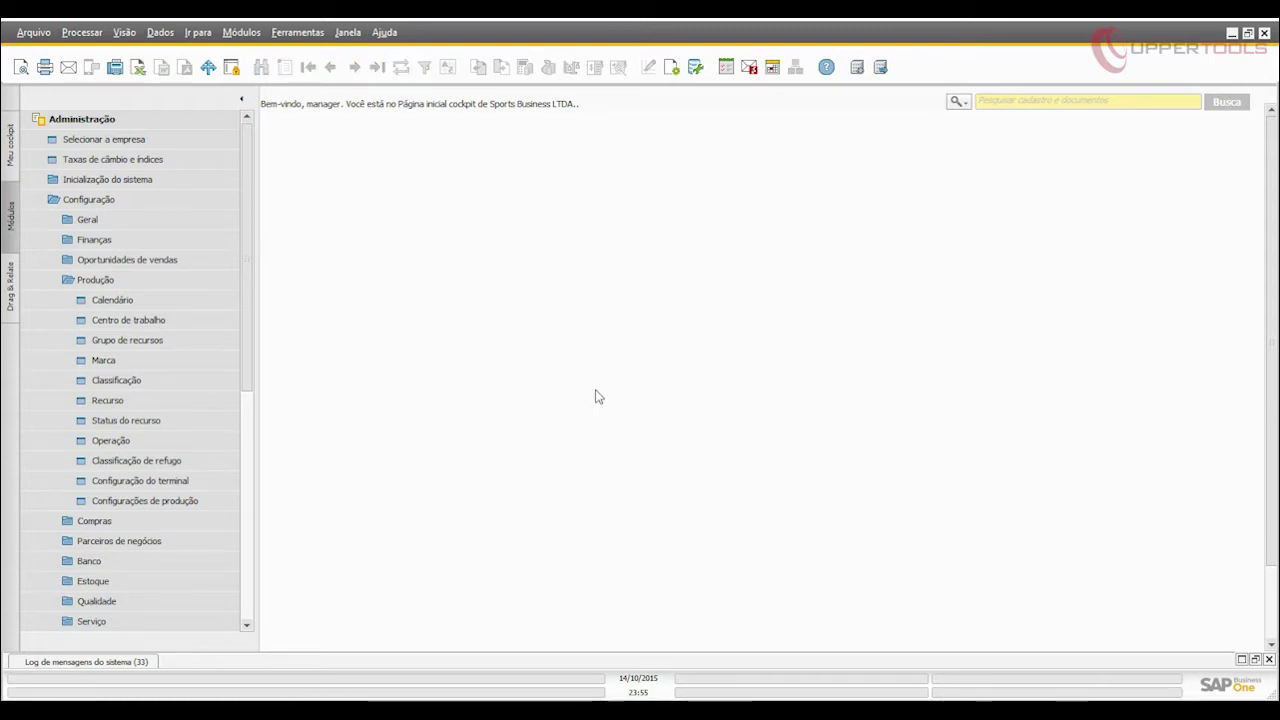
Open the Roteiro form maximized and load routing R001.
left_click(97, 125)
left_click(97, 320)
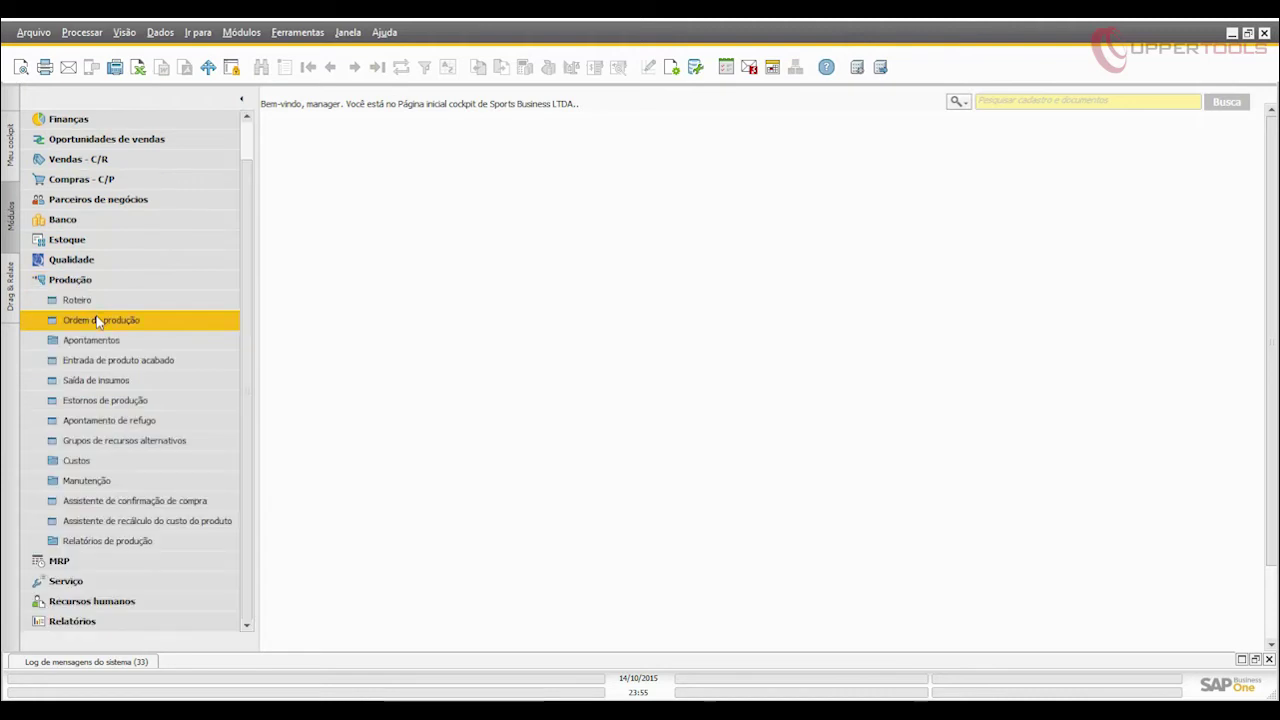
left_click(139, 294)
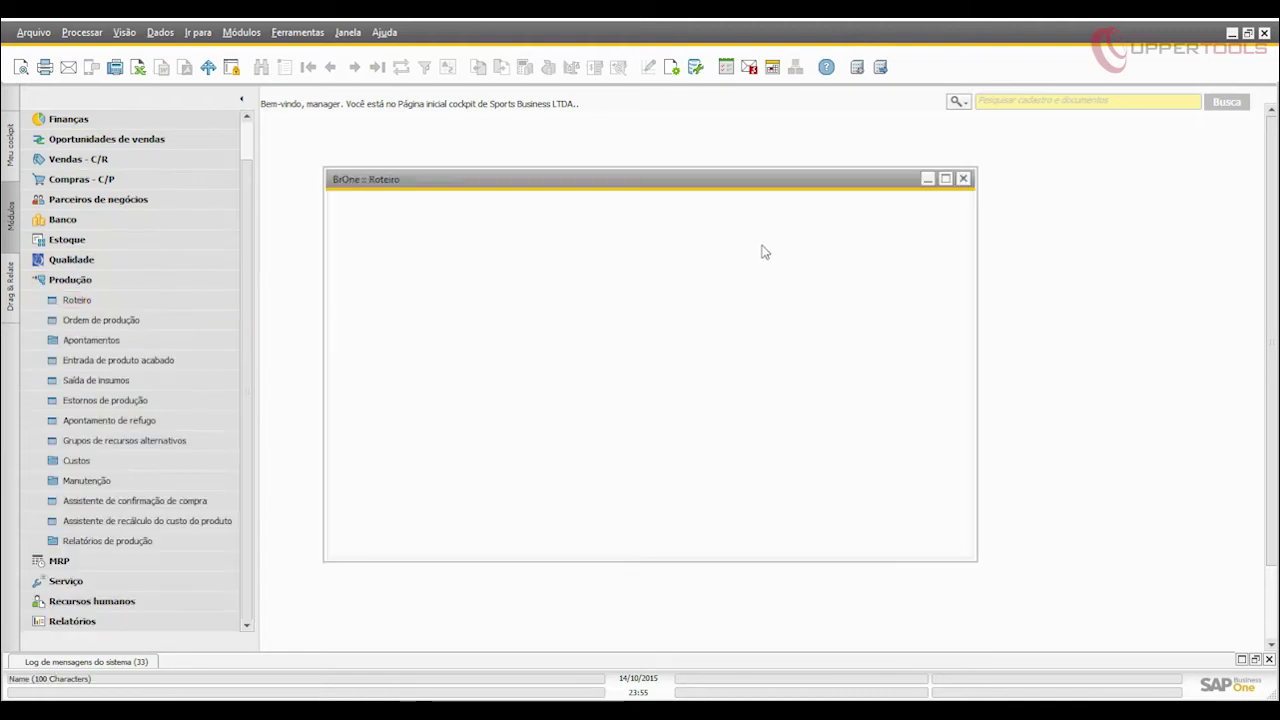
left_click(945, 179)
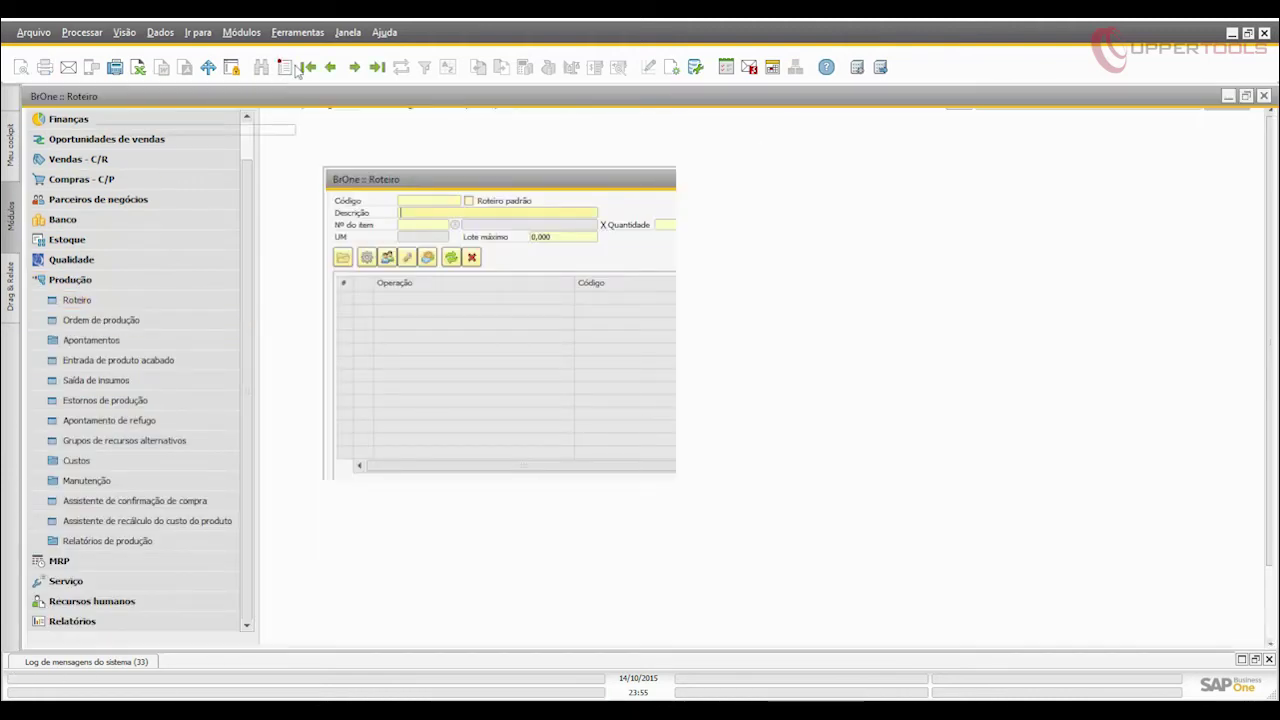
left_click(308, 68)
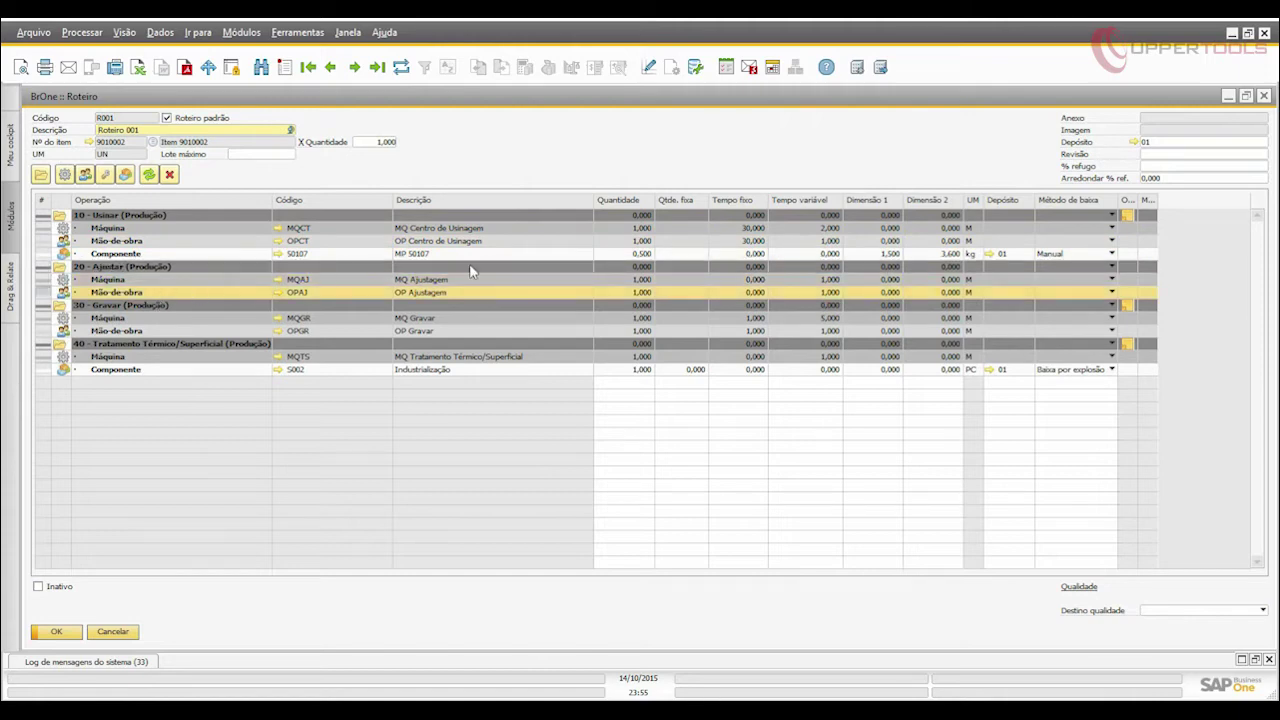
Inspect the Usinar and Gravar machine and labour fixed times and the component's dimensions.
left_click(745, 229)
left_click(740, 242)
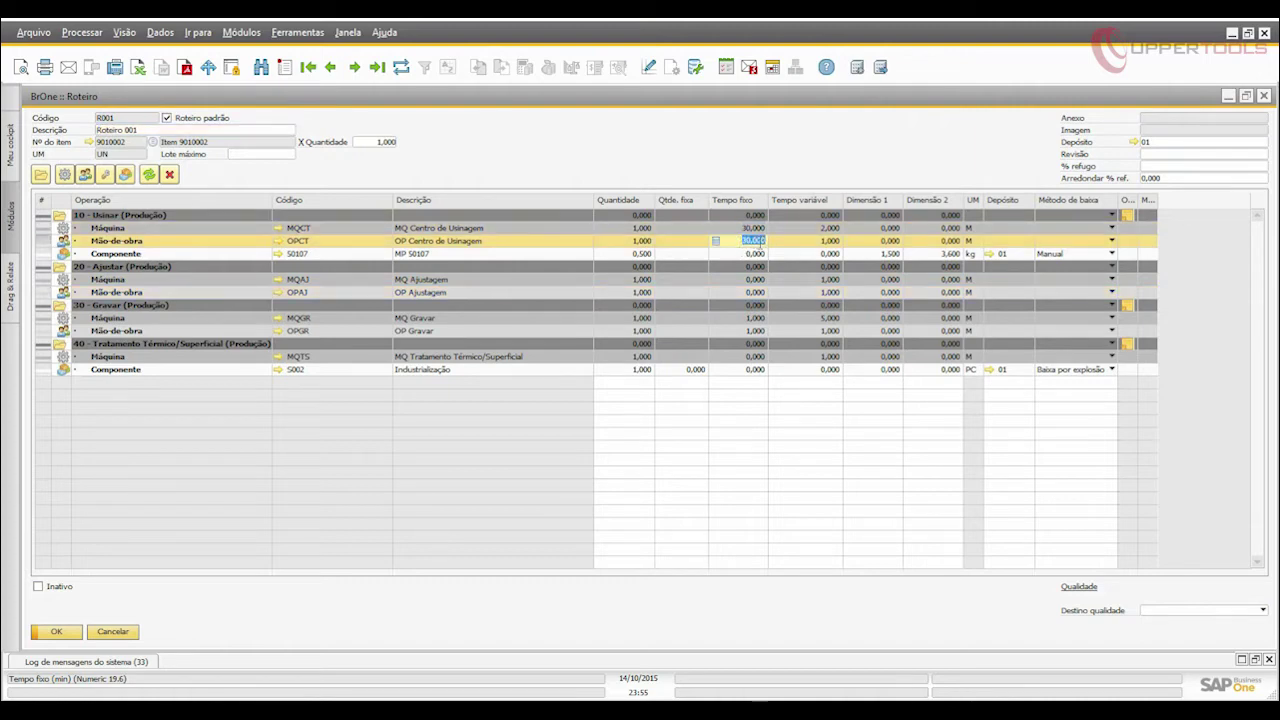
left_click(742, 319)
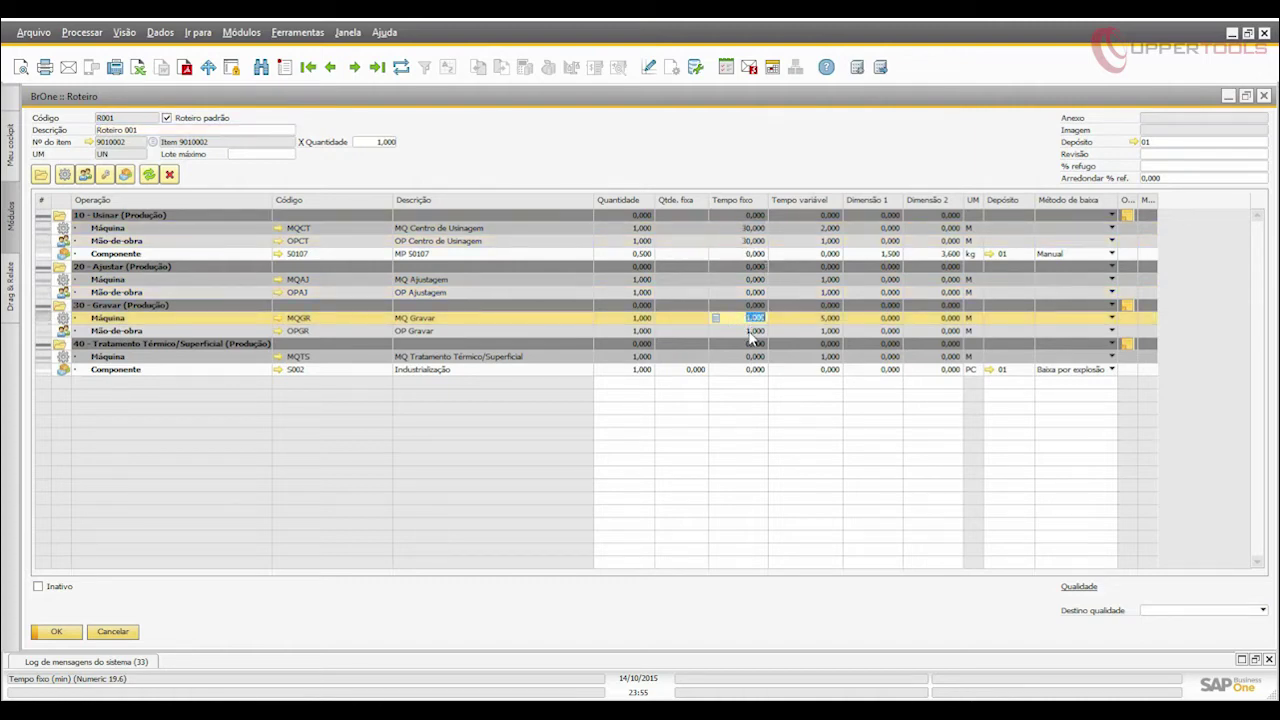
left_click(732, 331)
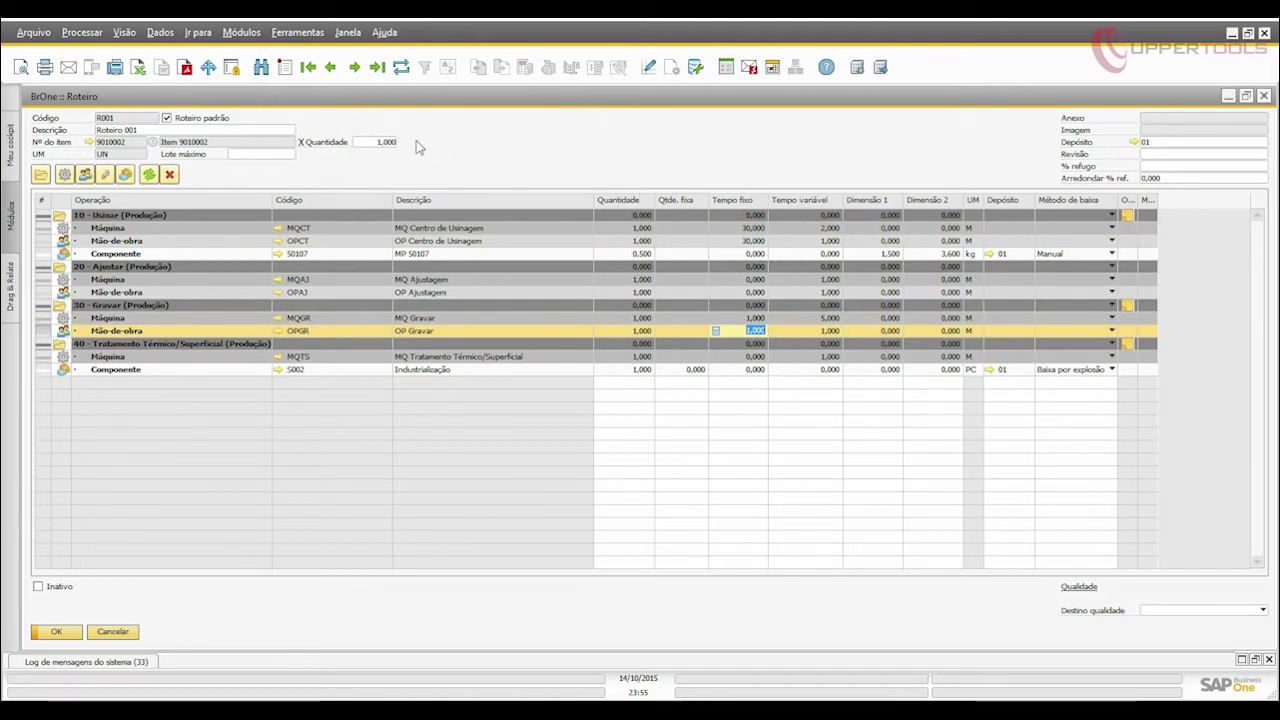
left_click(866, 253)
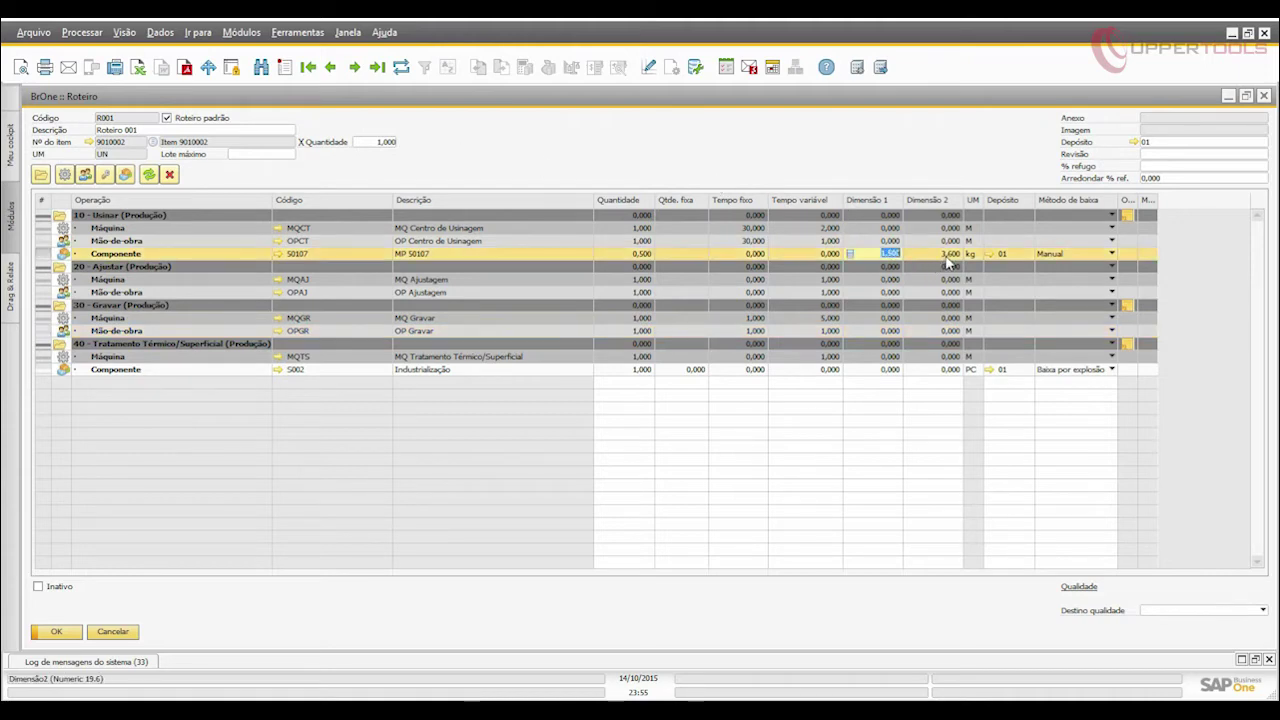
left_click(948, 255)
Check the component's and operation 10 - Usinar's observation notes, then close the routing form.
left_click(1127, 256)
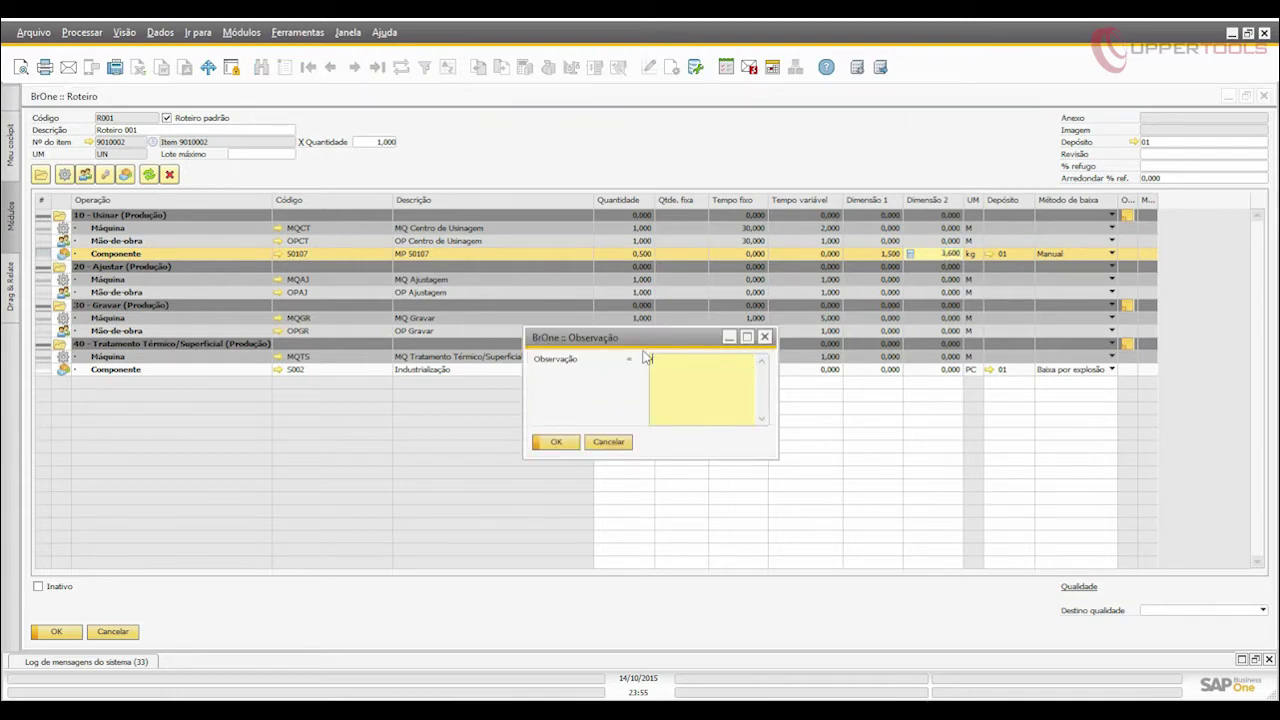
left_click(556, 441)
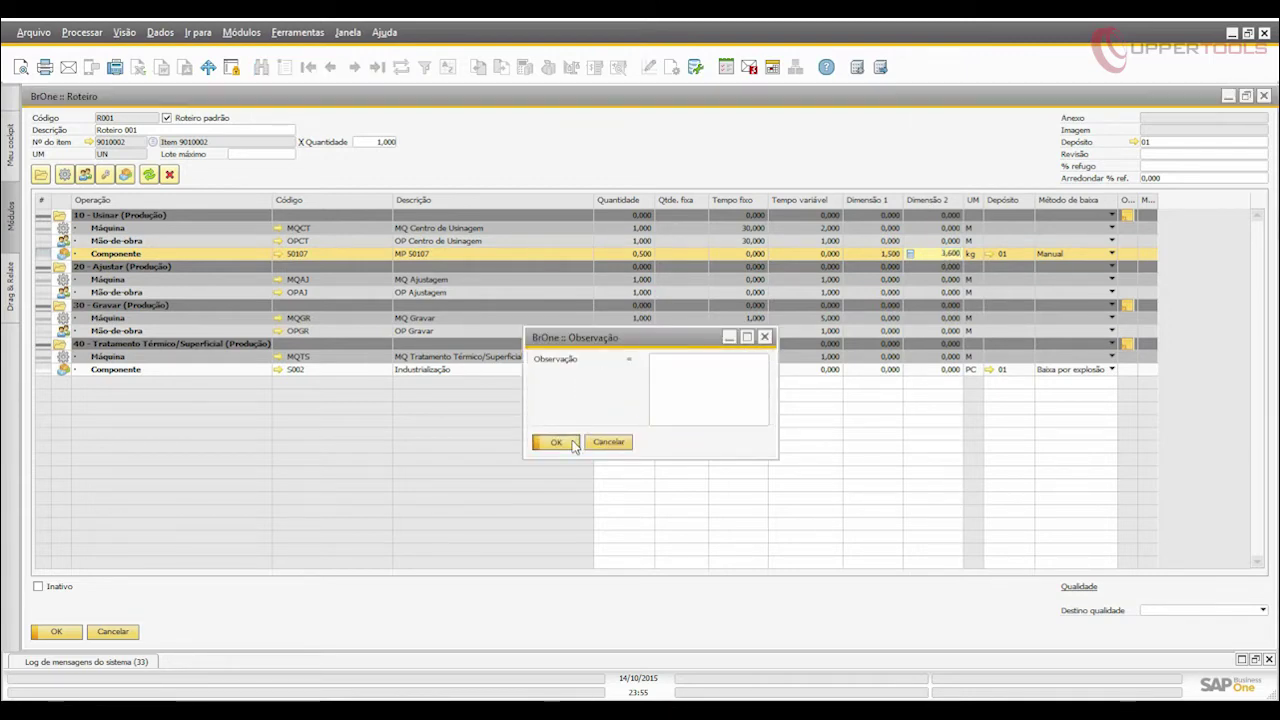
left_click(1130, 218)
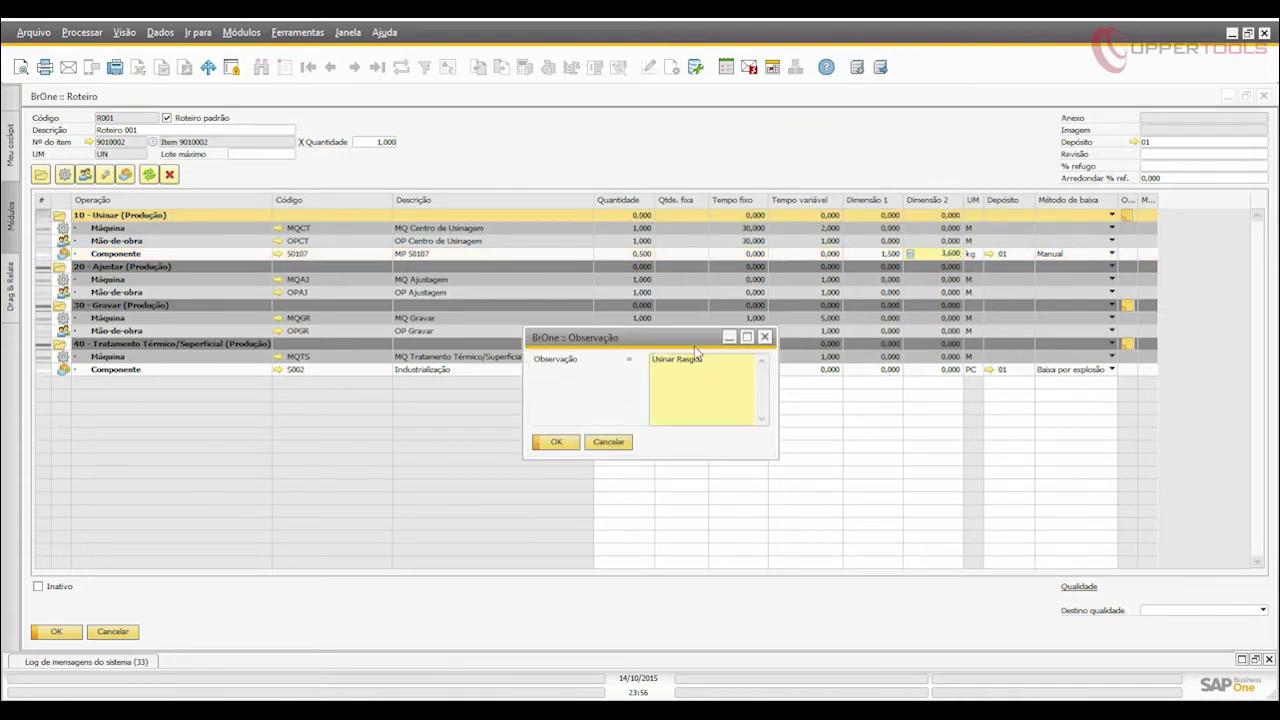
left_click(566, 441)
left_click(60, 632)
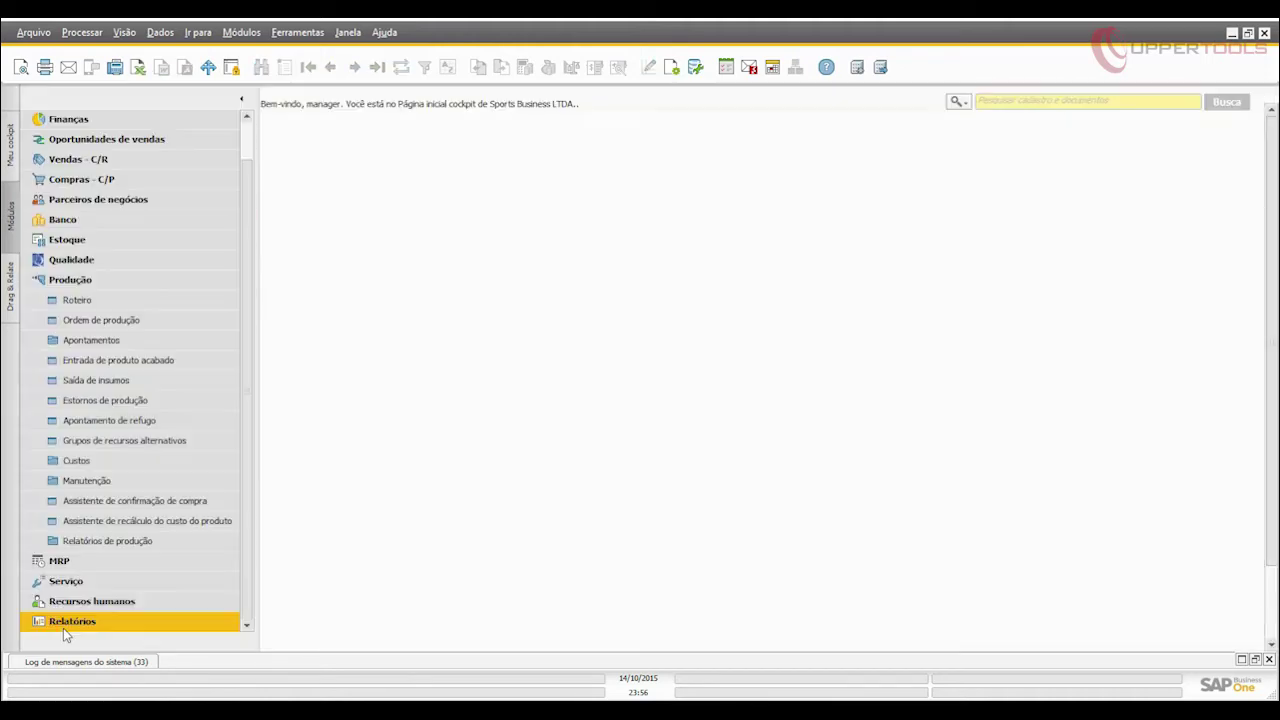
Open production order 69 and review the resources of its assembly labour operation.
left_click(83, 318)
left_click(1199, 122)
type("69")
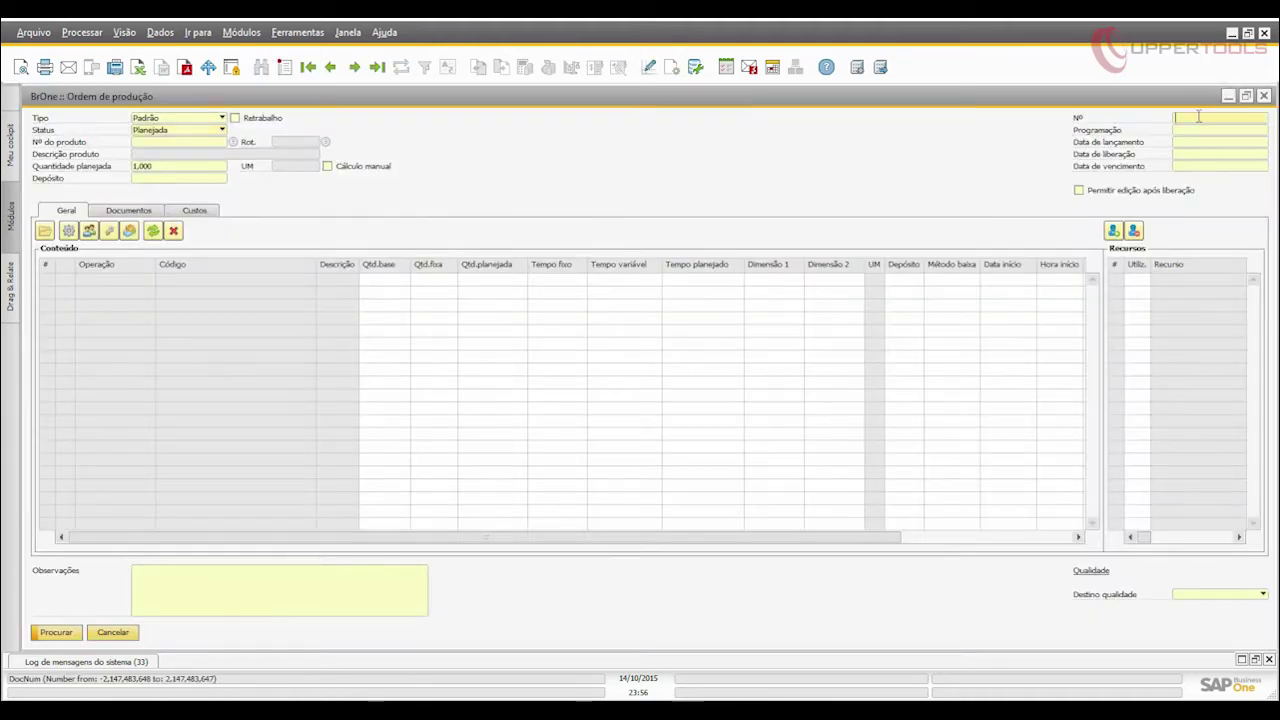
key("Return")
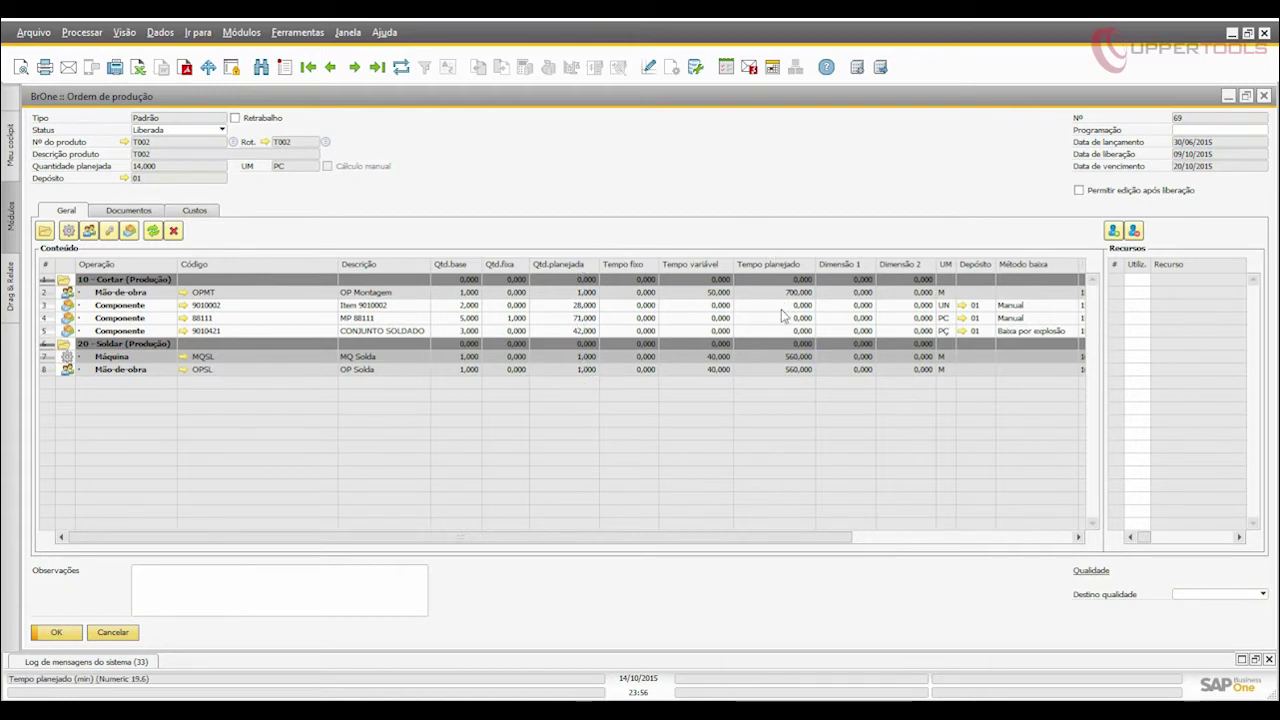
left_click(376, 294)
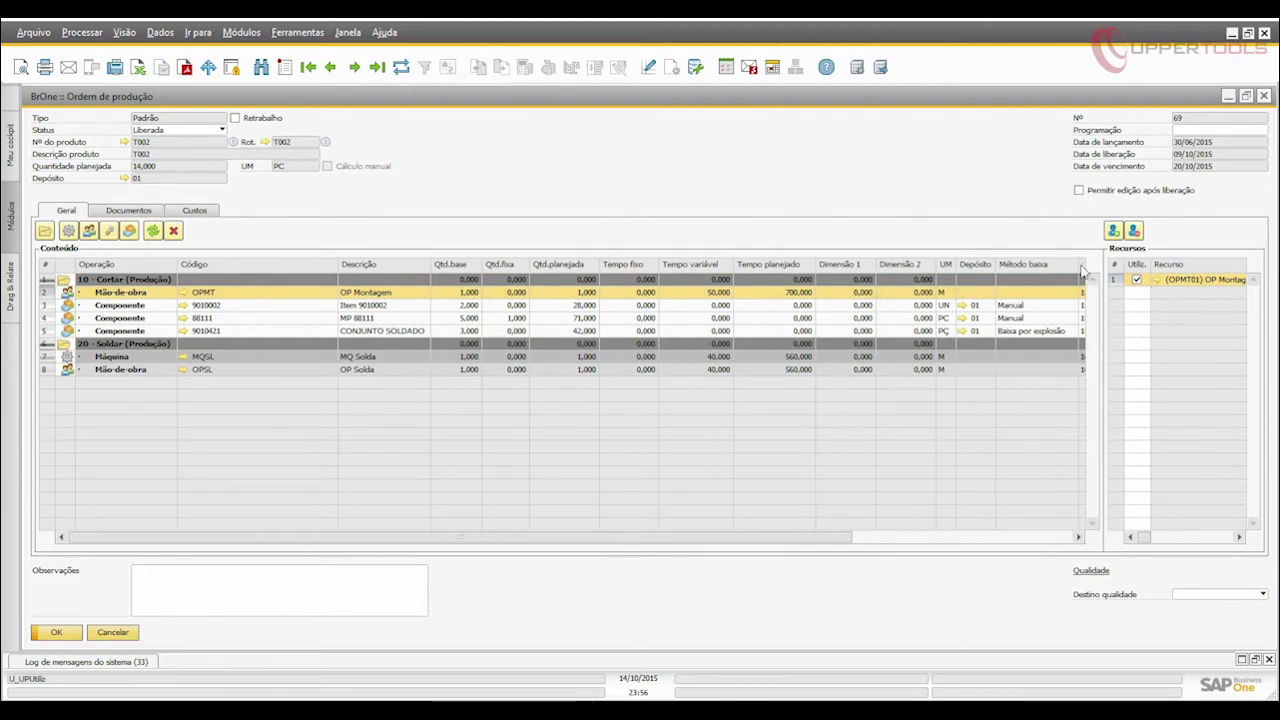
Review the order's linked purchase order 64 and sales order 78 under Documentos.
left_click(143, 212)
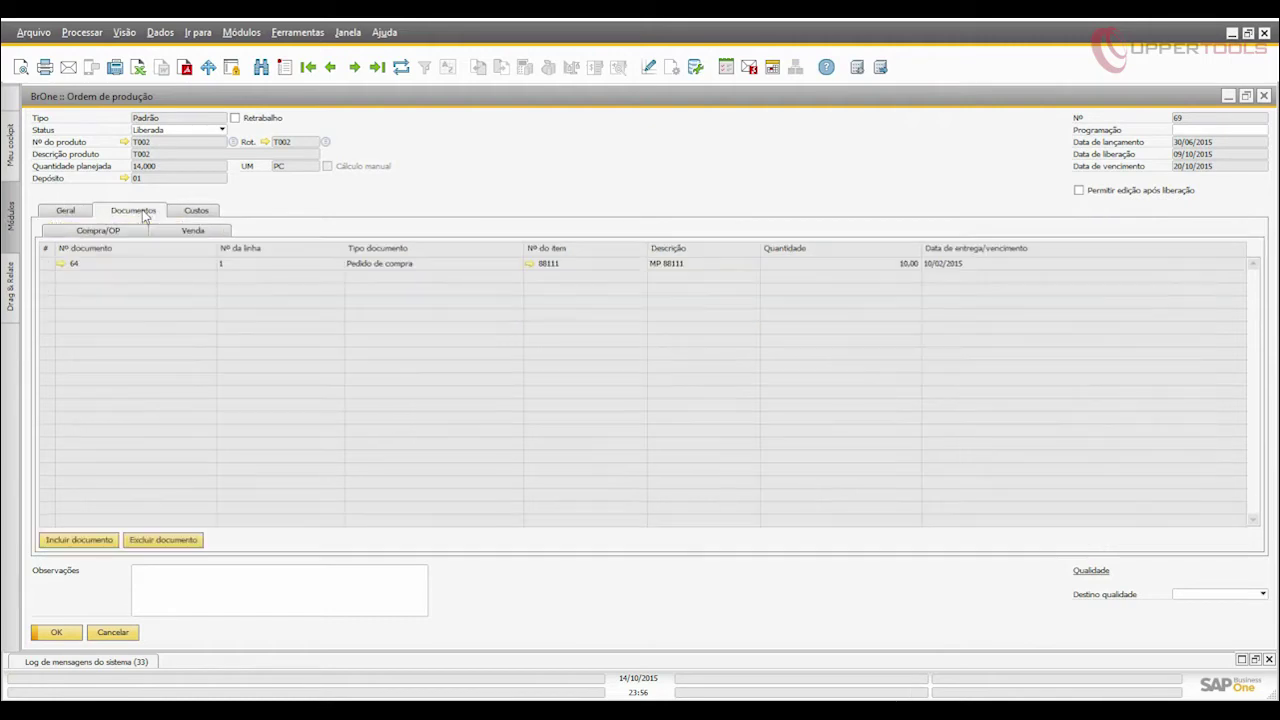
left_click(108, 262)
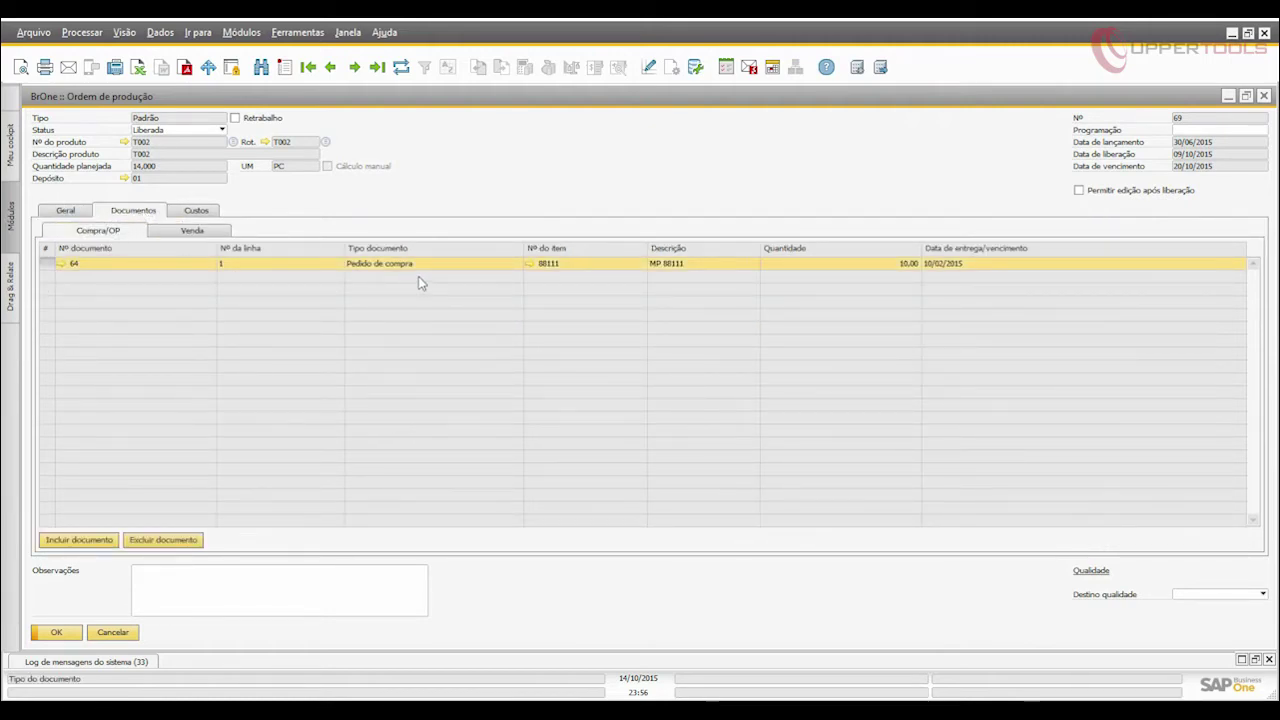
left_click(171, 233)
left_click(246, 265)
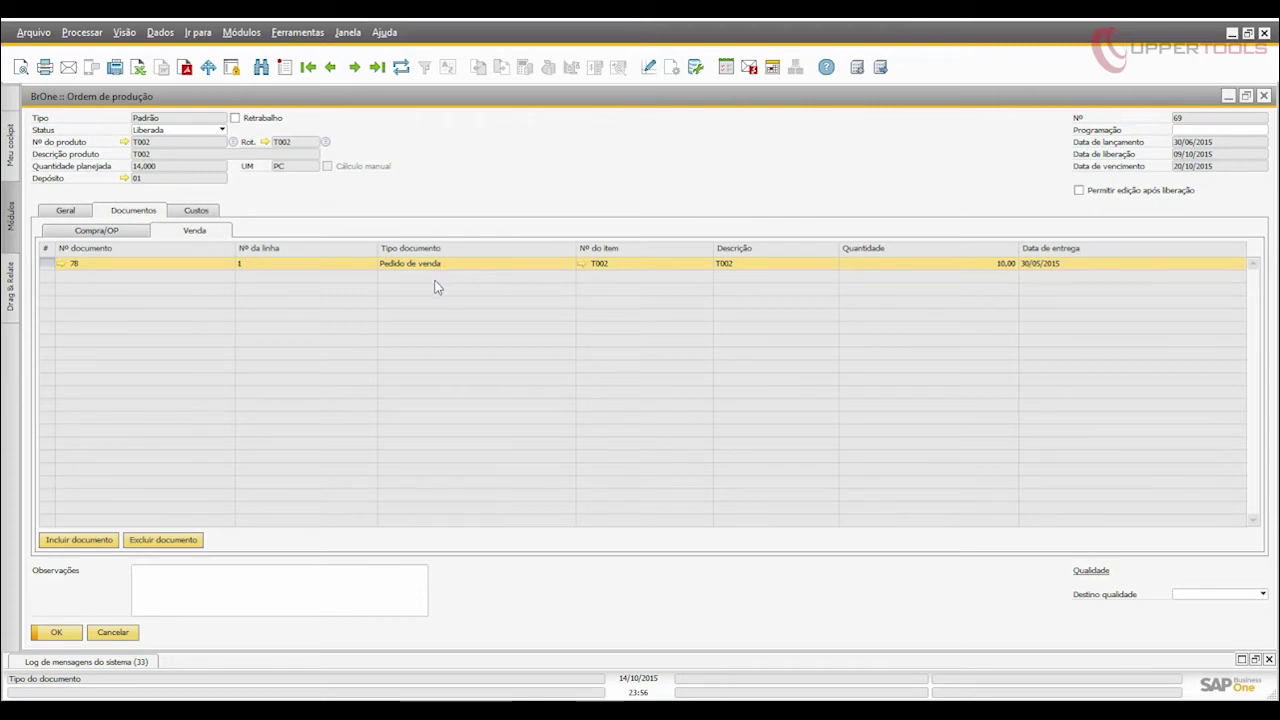
Review the order's costs and available actions, then close it without saving.
left_click(196, 211)
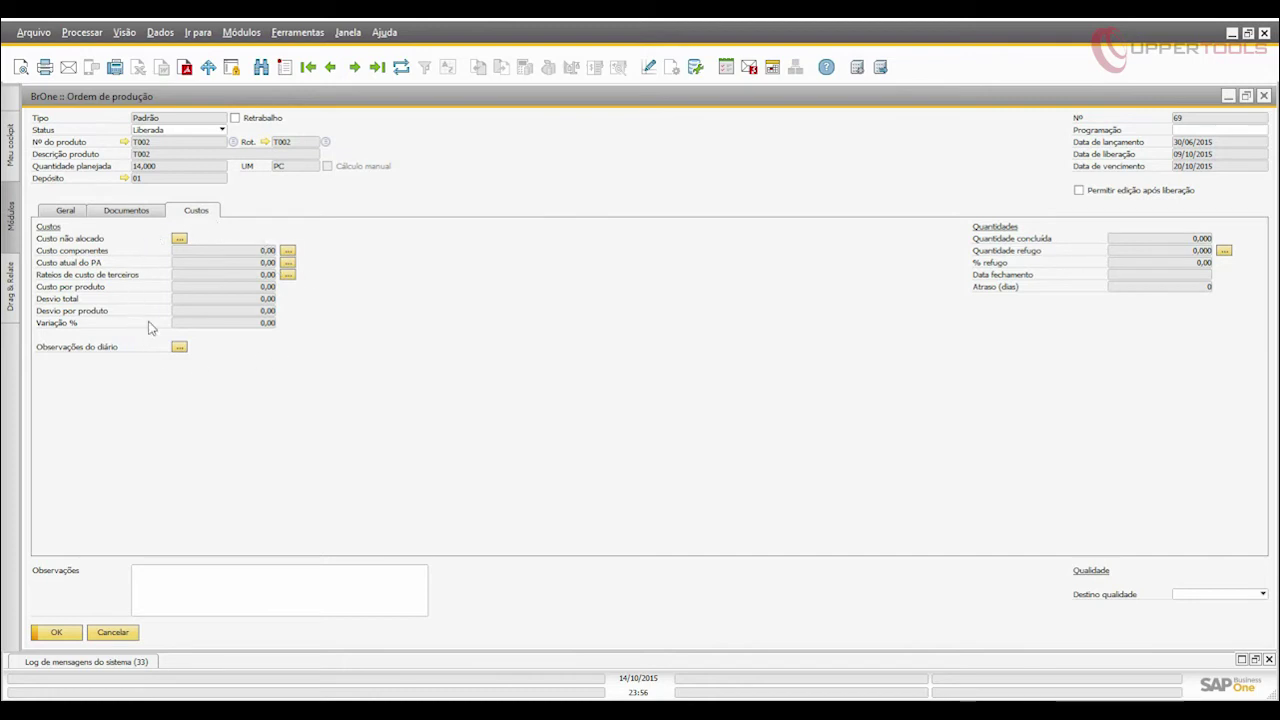
right_click(505, 266)
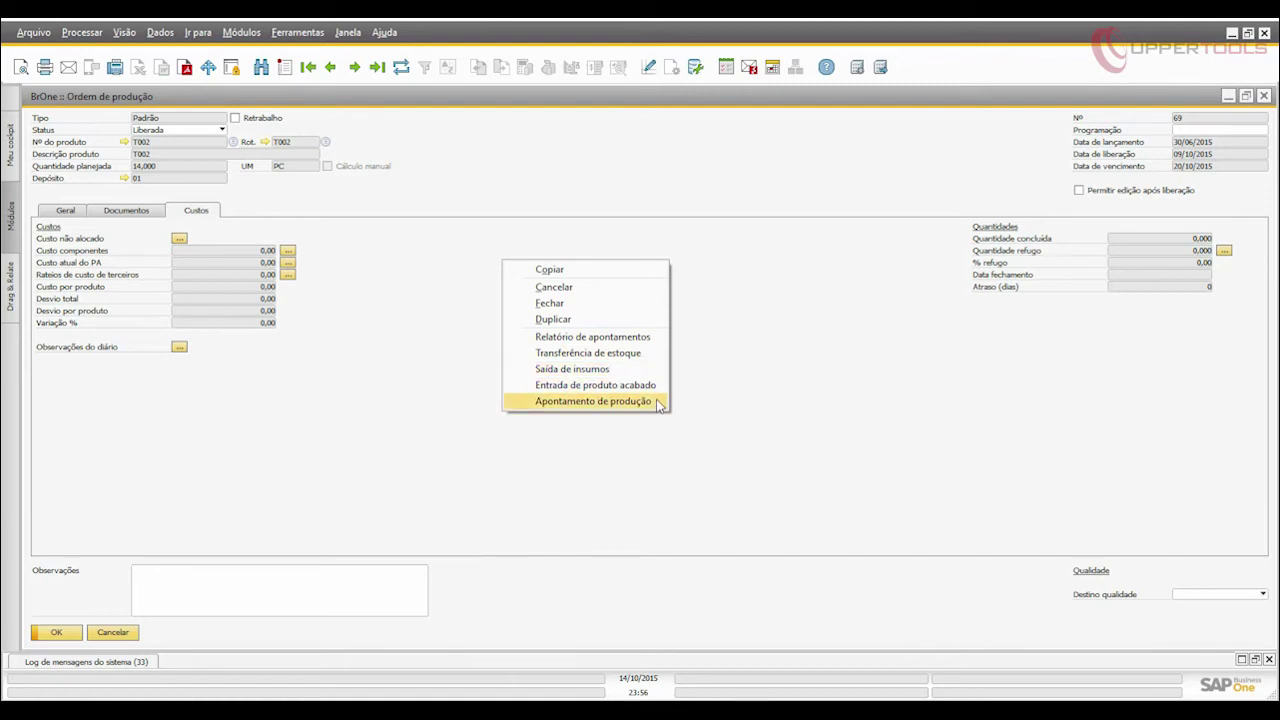
left_click(365, 435)
left_click(106, 638)
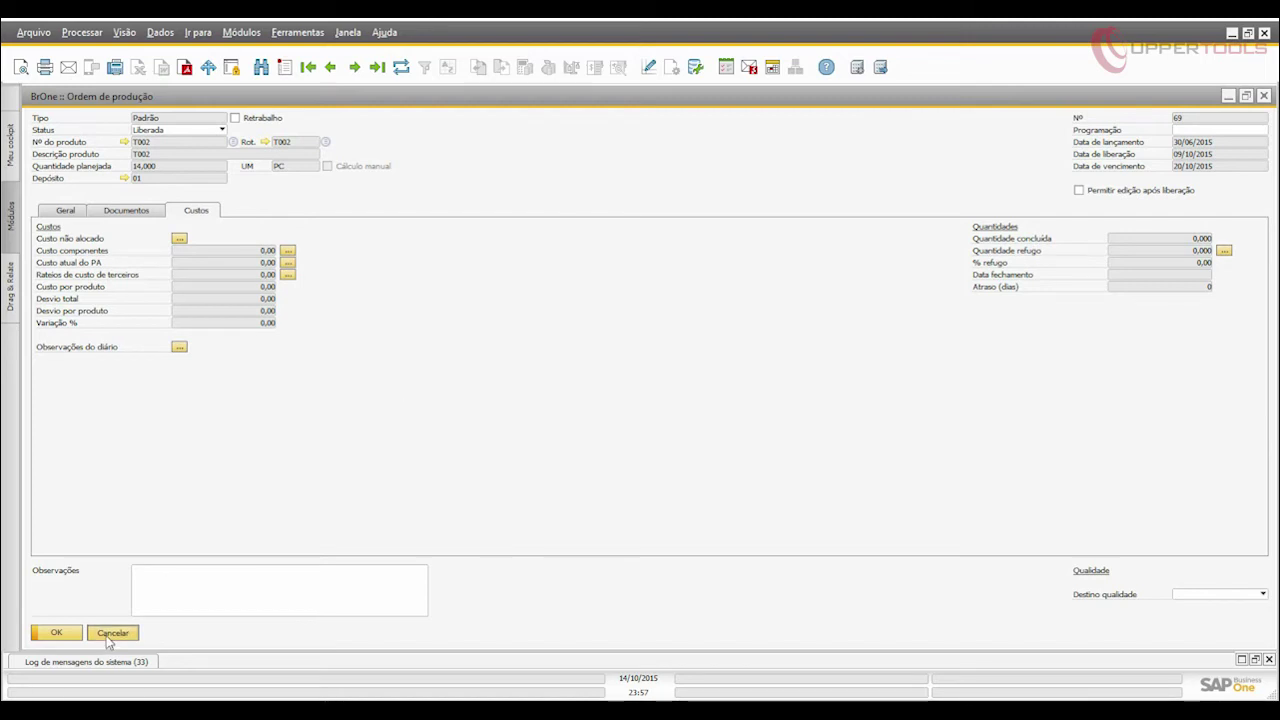
Open the Terminal de apontamento and sign the operator in with their code and password.
left_click(125, 342)
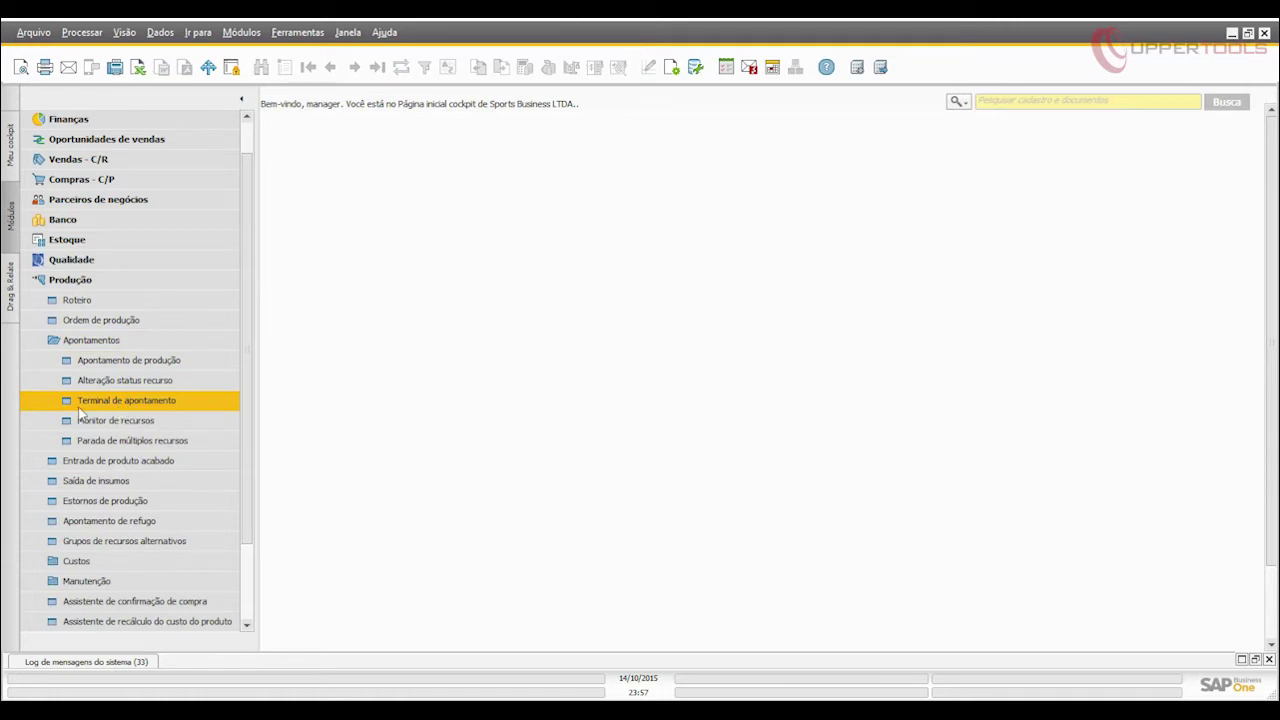
left_click(178, 405)
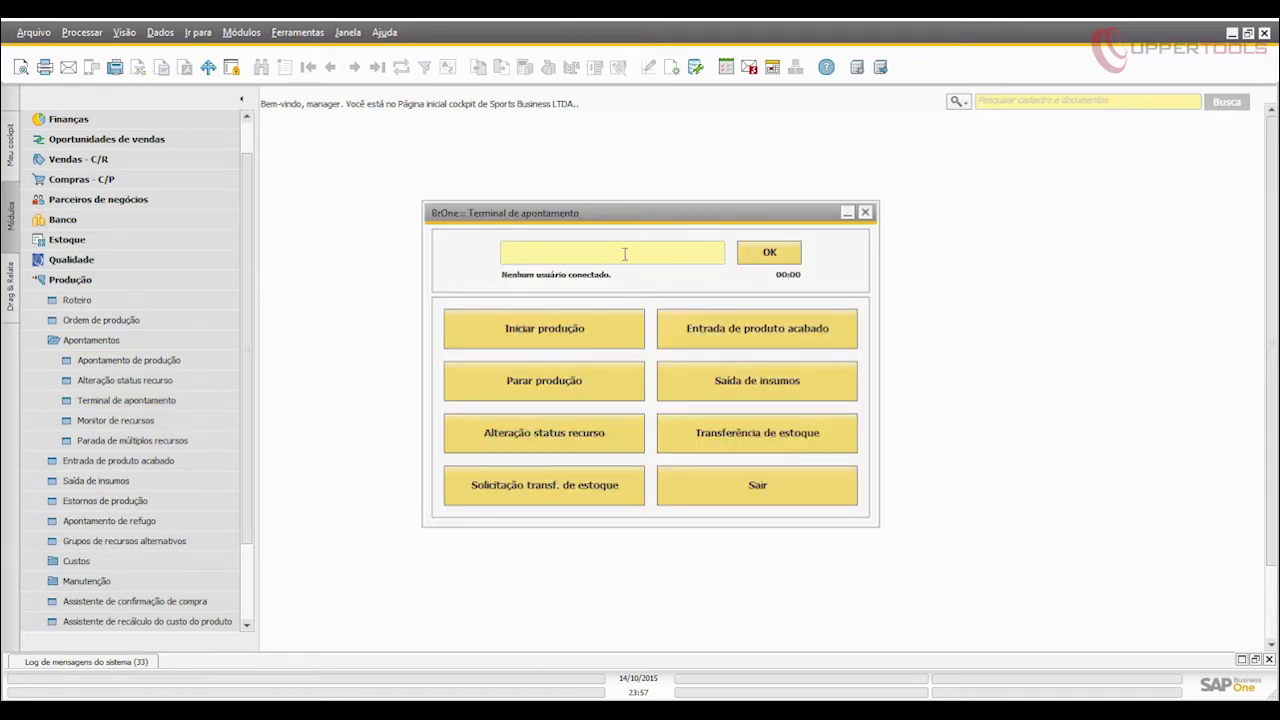
left_click(767, 253)
type("1234")
left_click(554, 389)
Preview the Iniciar produção form, cancel it, and sign the operator out.
left_click(590, 330)
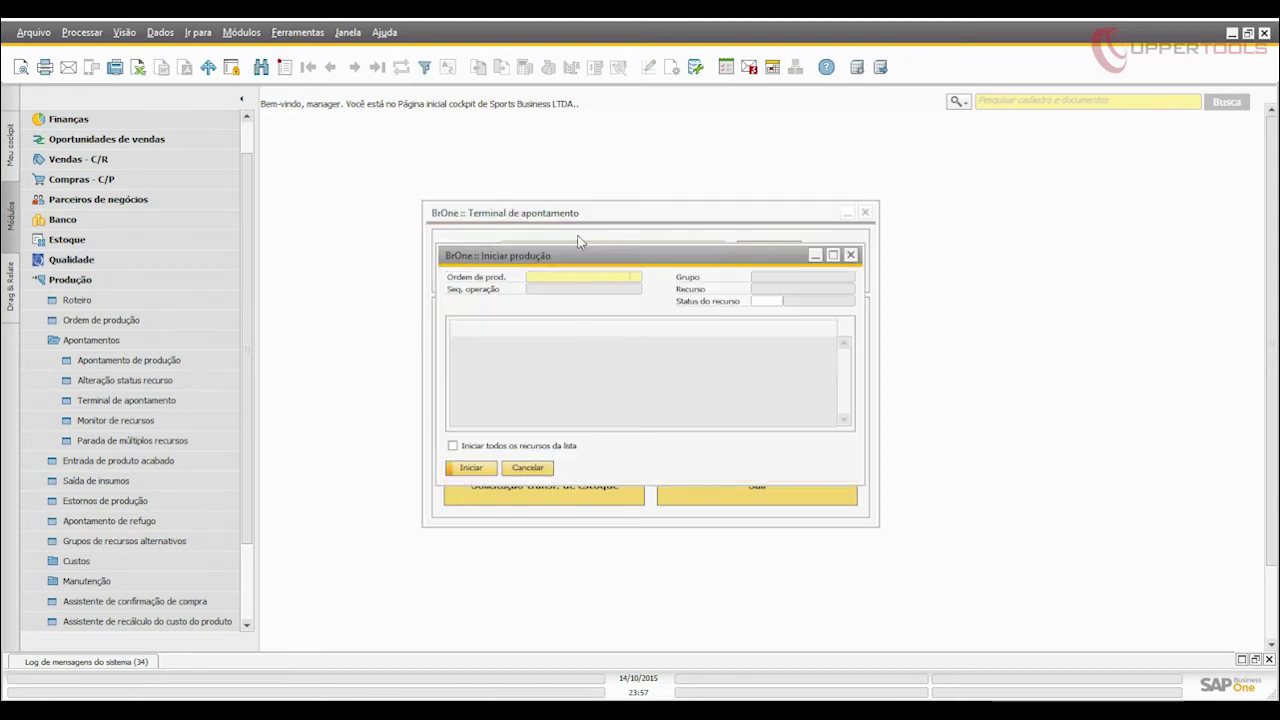
left_click(541, 467)
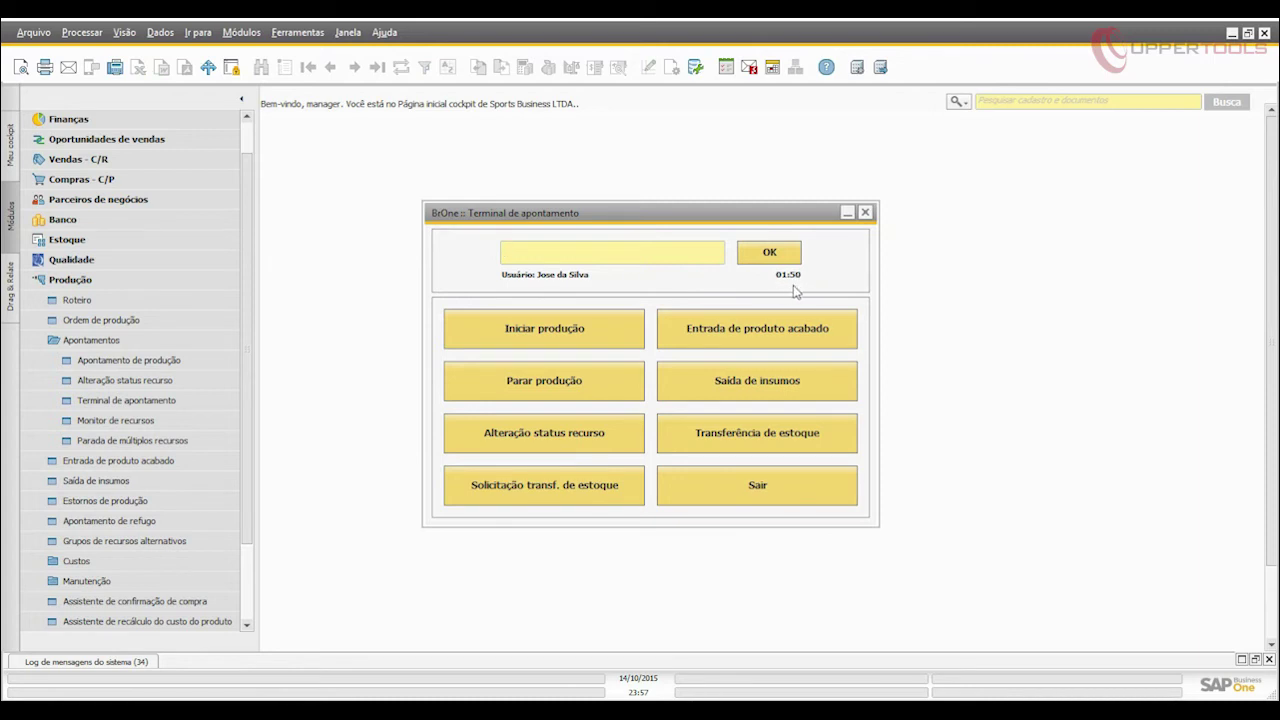
left_click(757, 490)
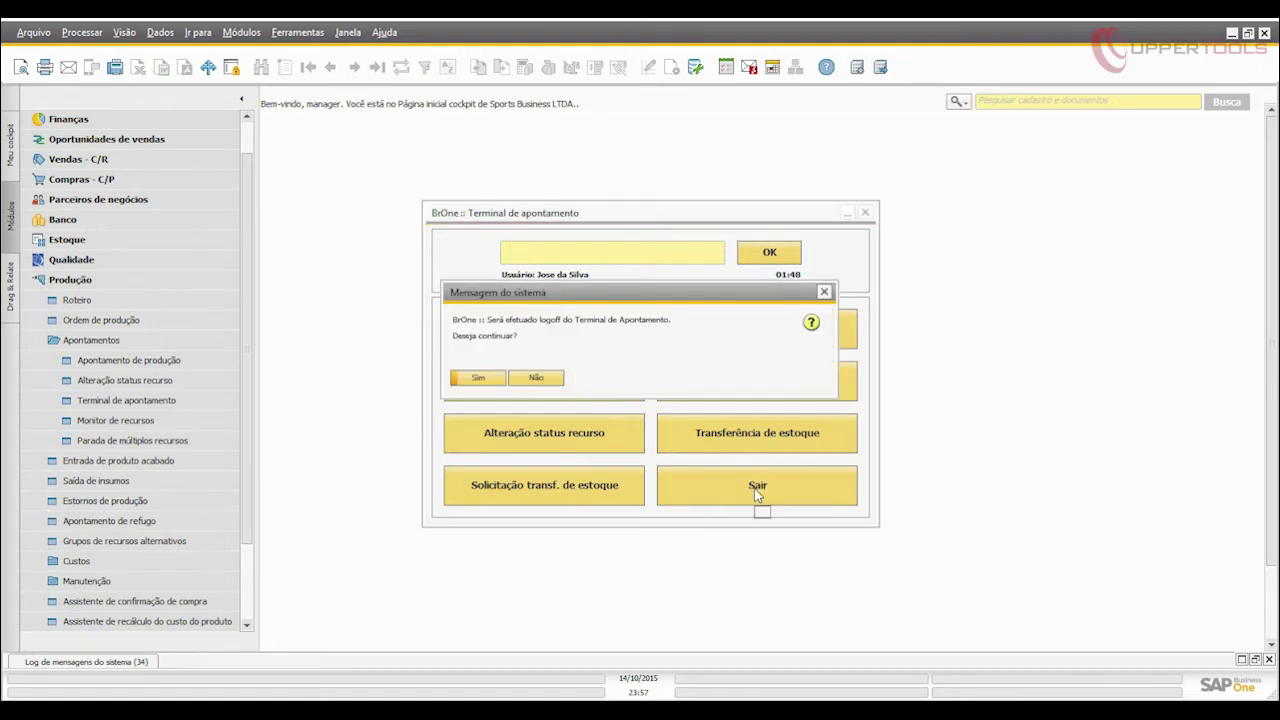
left_click(474, 378)
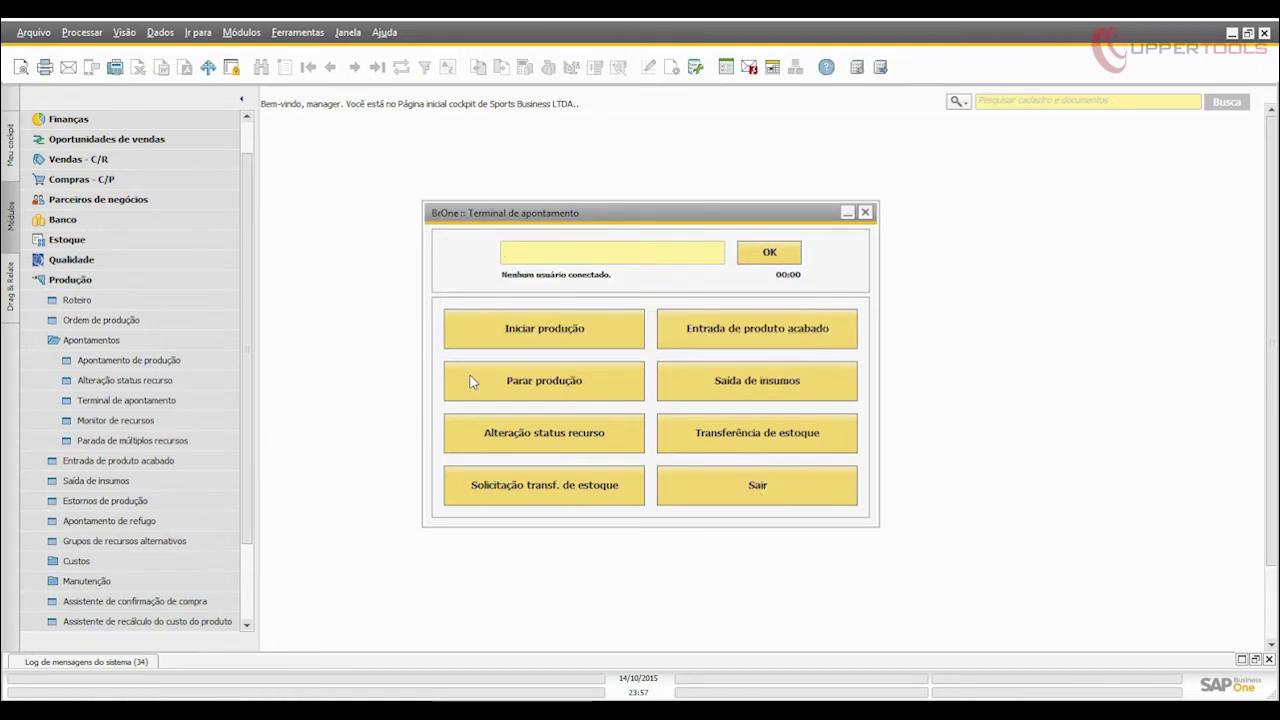
Close the terminal, review order 1's production reports and scrap quantities, and close without saving.
left_click(866, 215)
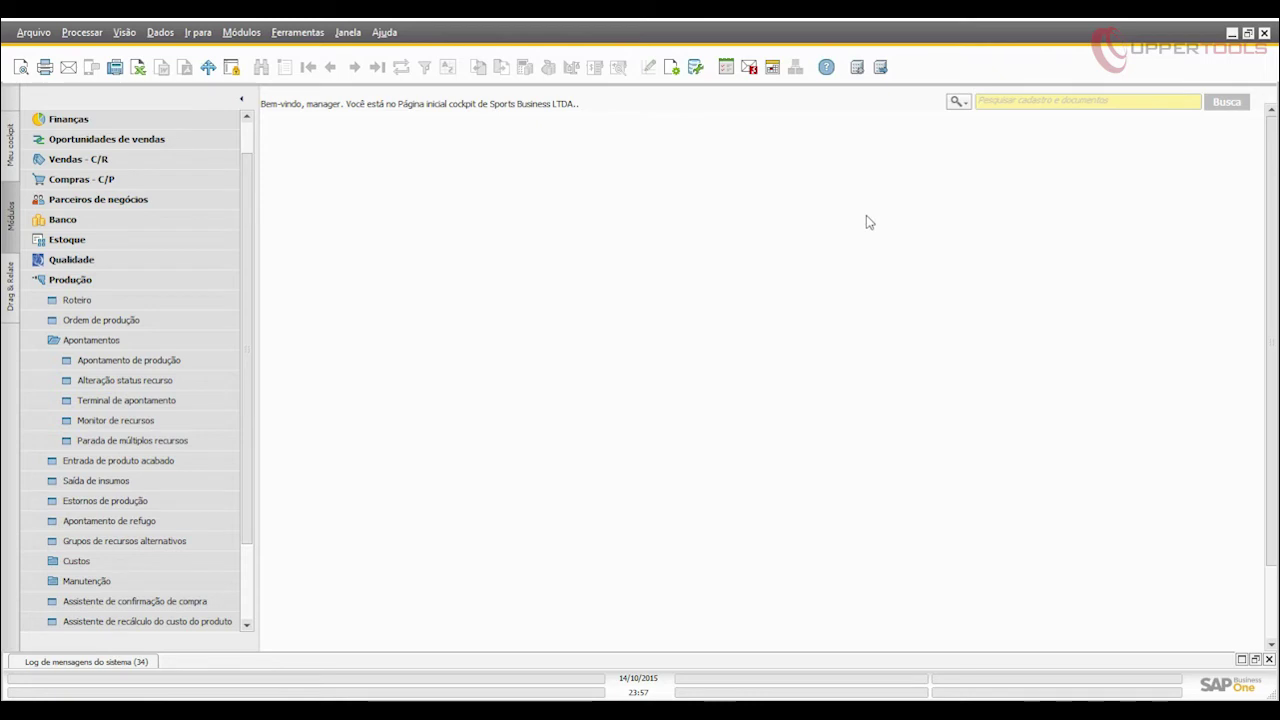
left_click(150, 369)
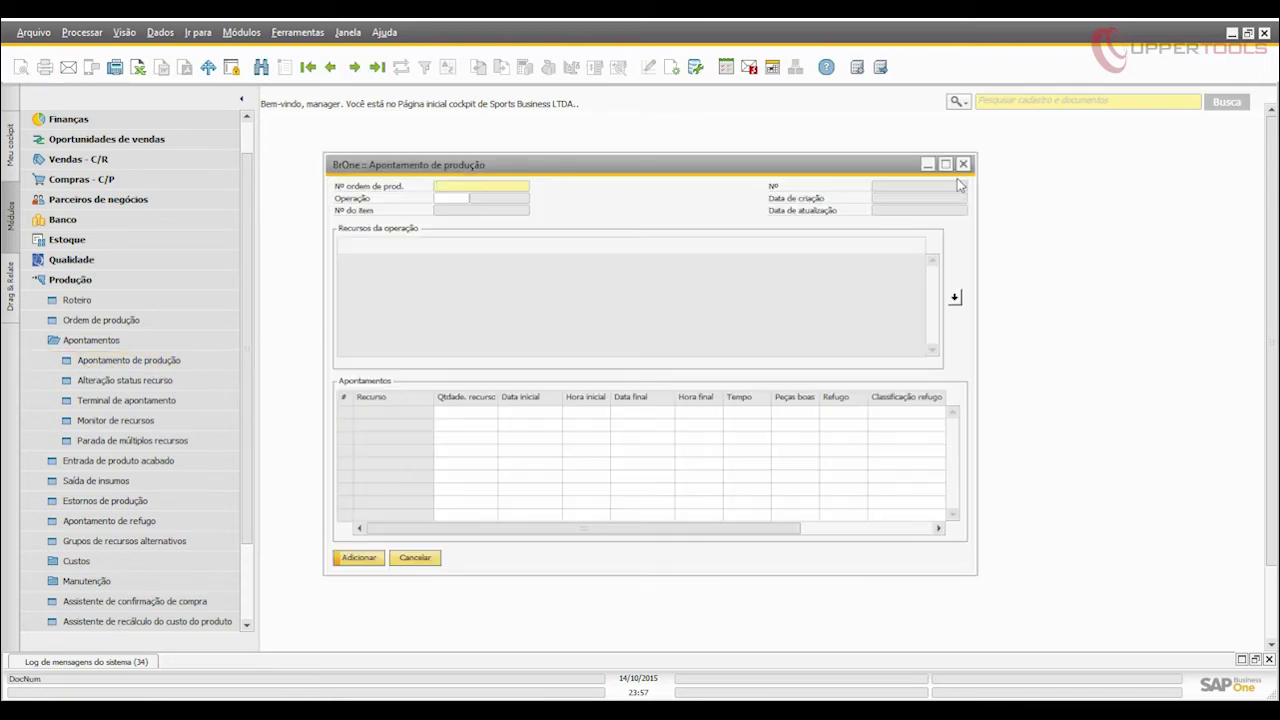
left_click(307, 67)
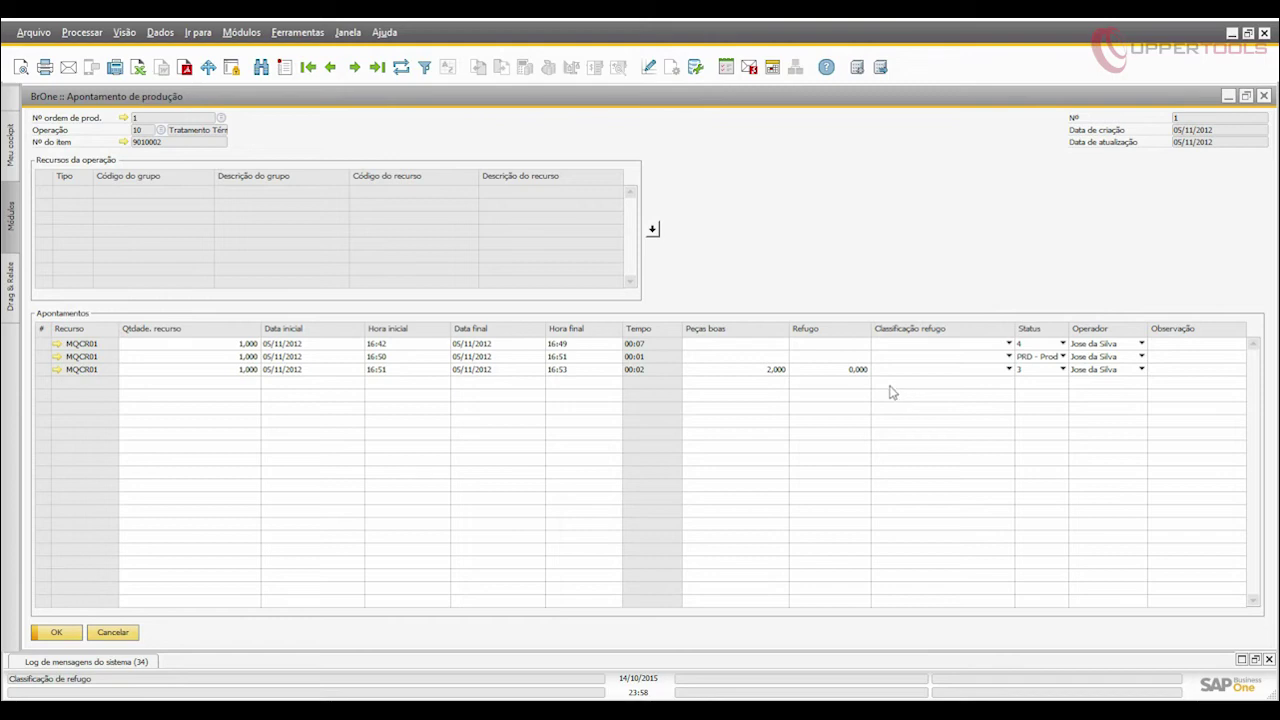
left_click(835, 372)
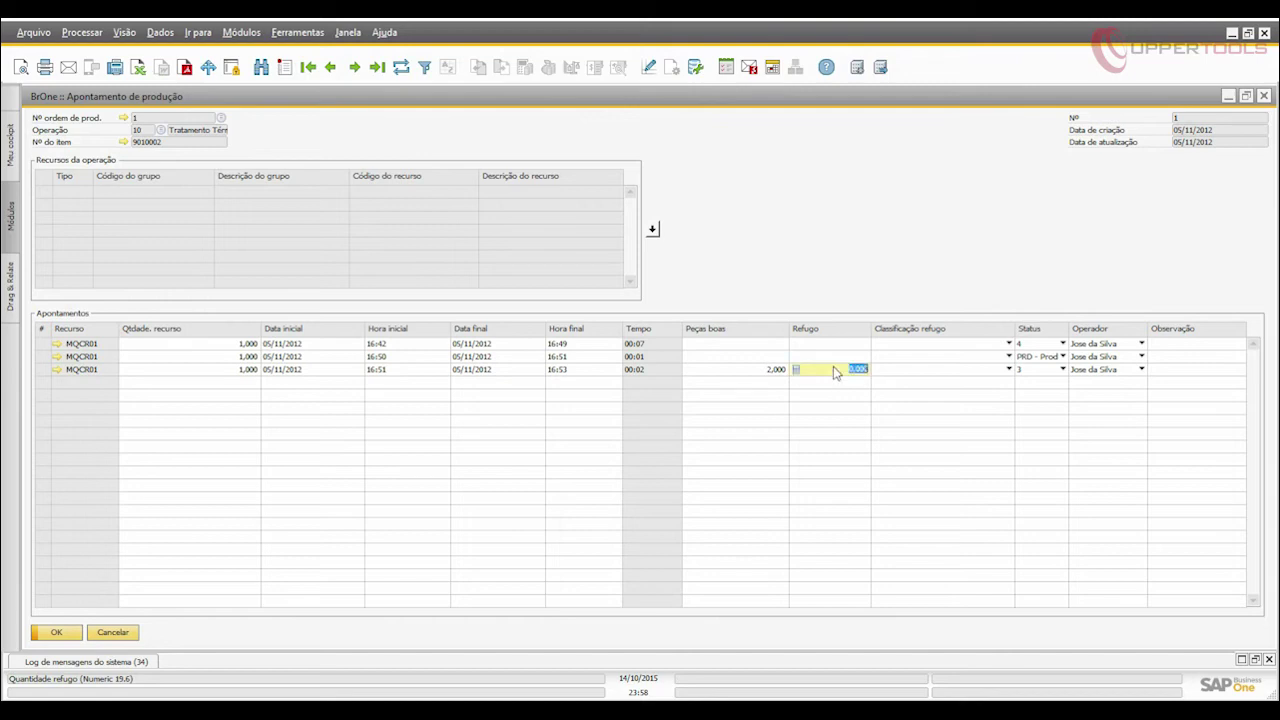
left_click(836, 344)
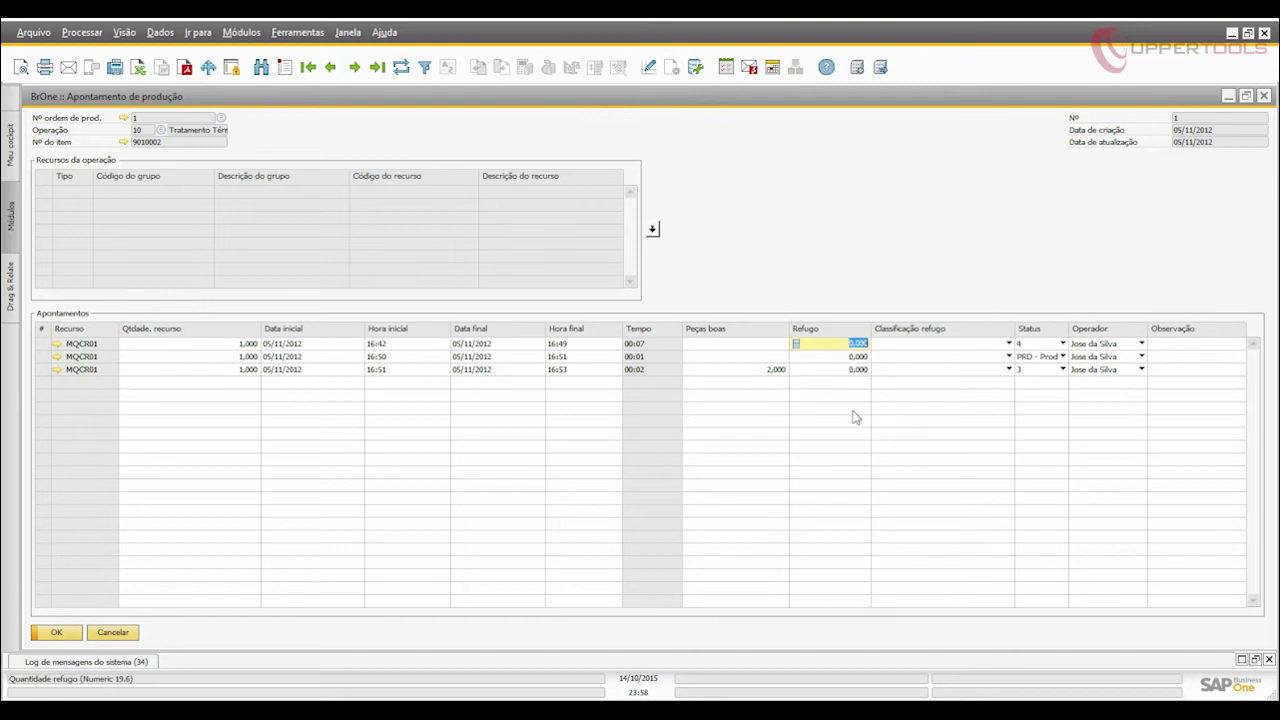
left_click(118, 632)
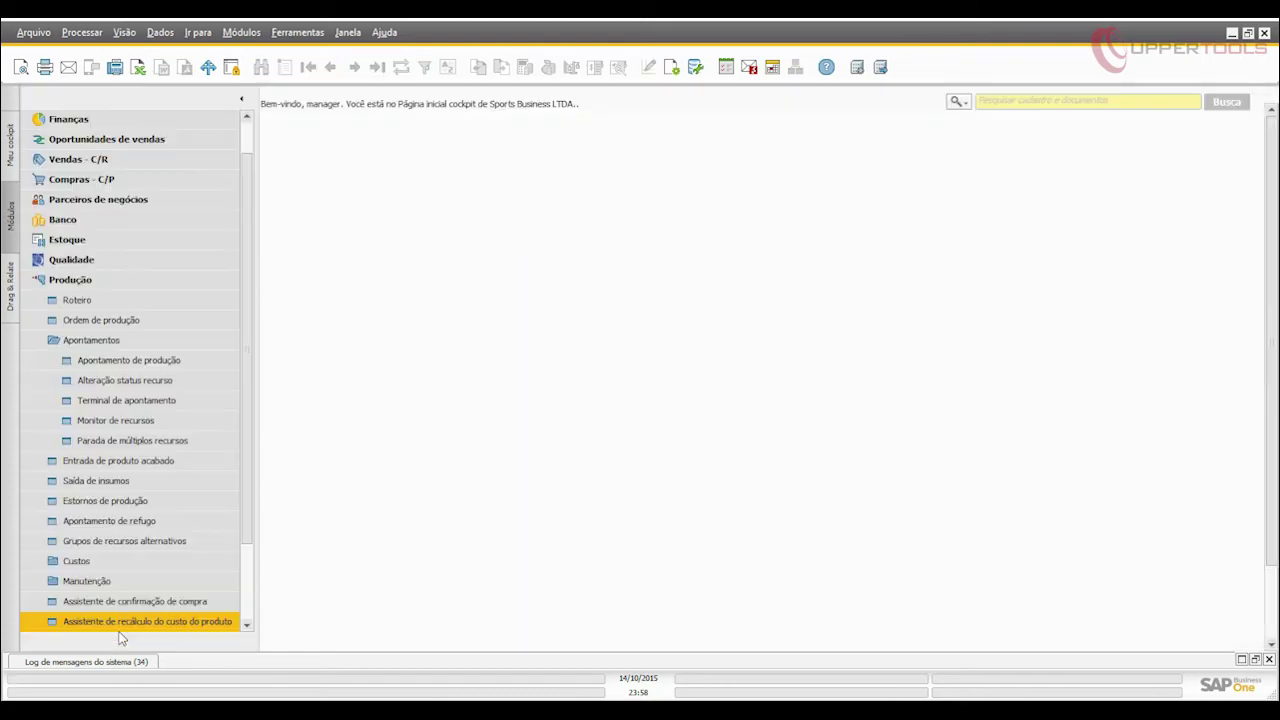
Glance at the empty scrap form, then open the resource monitor maximized.
left_click(110, 521)
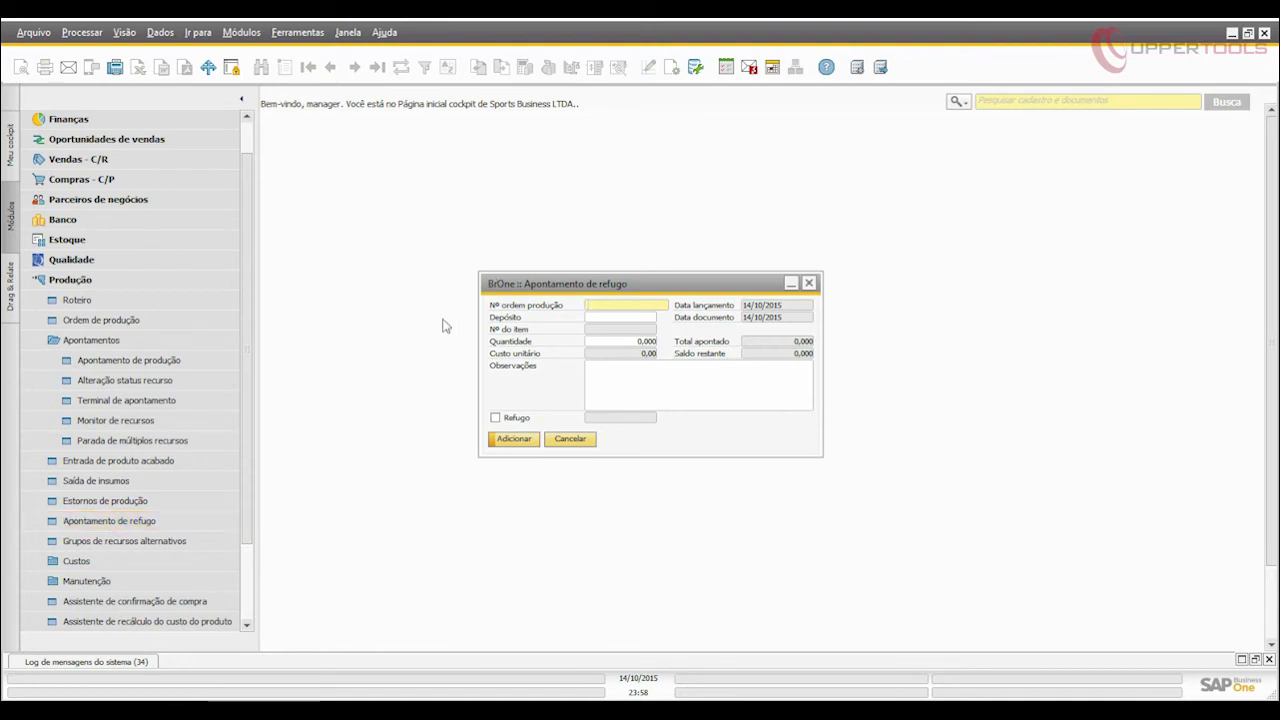
left_click(588, 443)
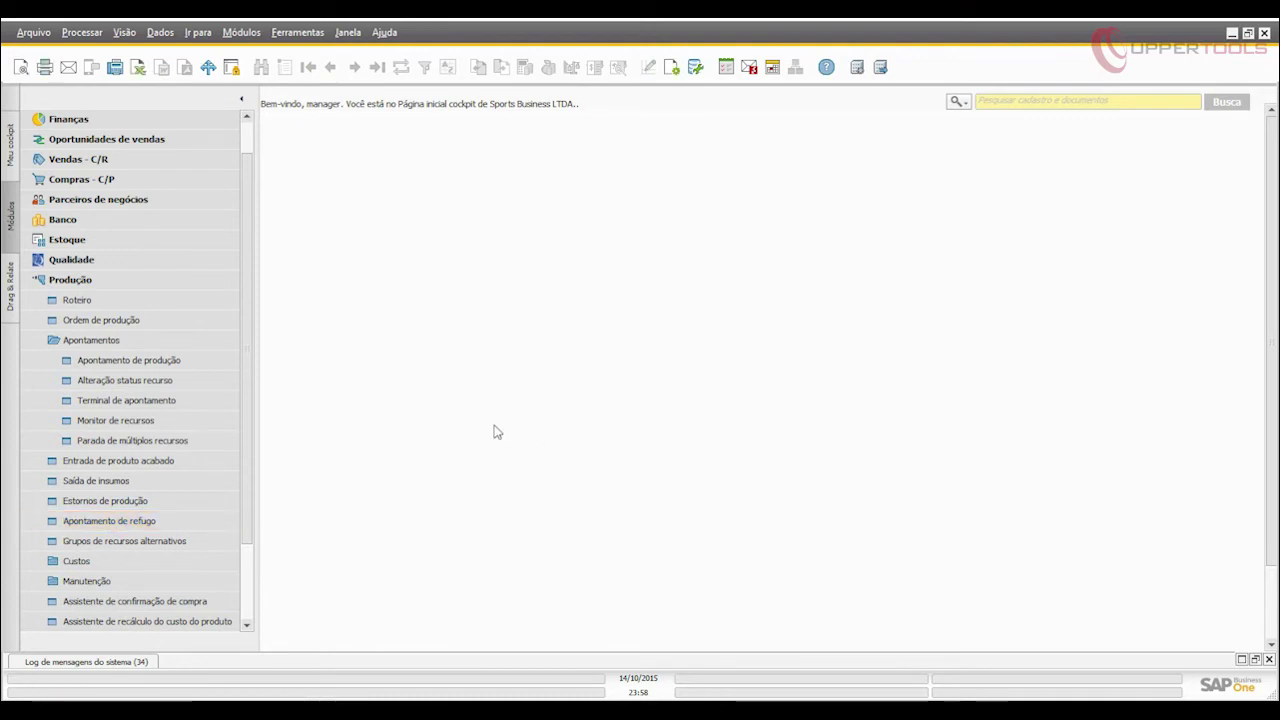
left_click(166, 427)
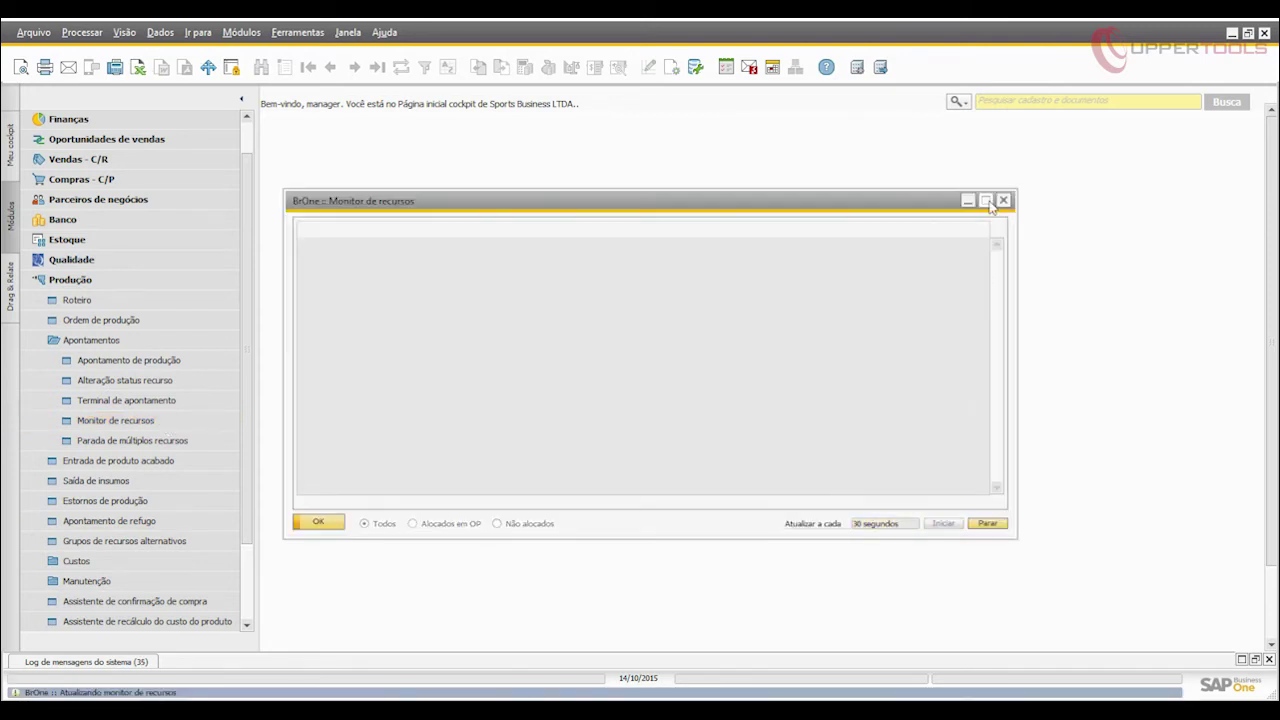
left_click(986, 201)
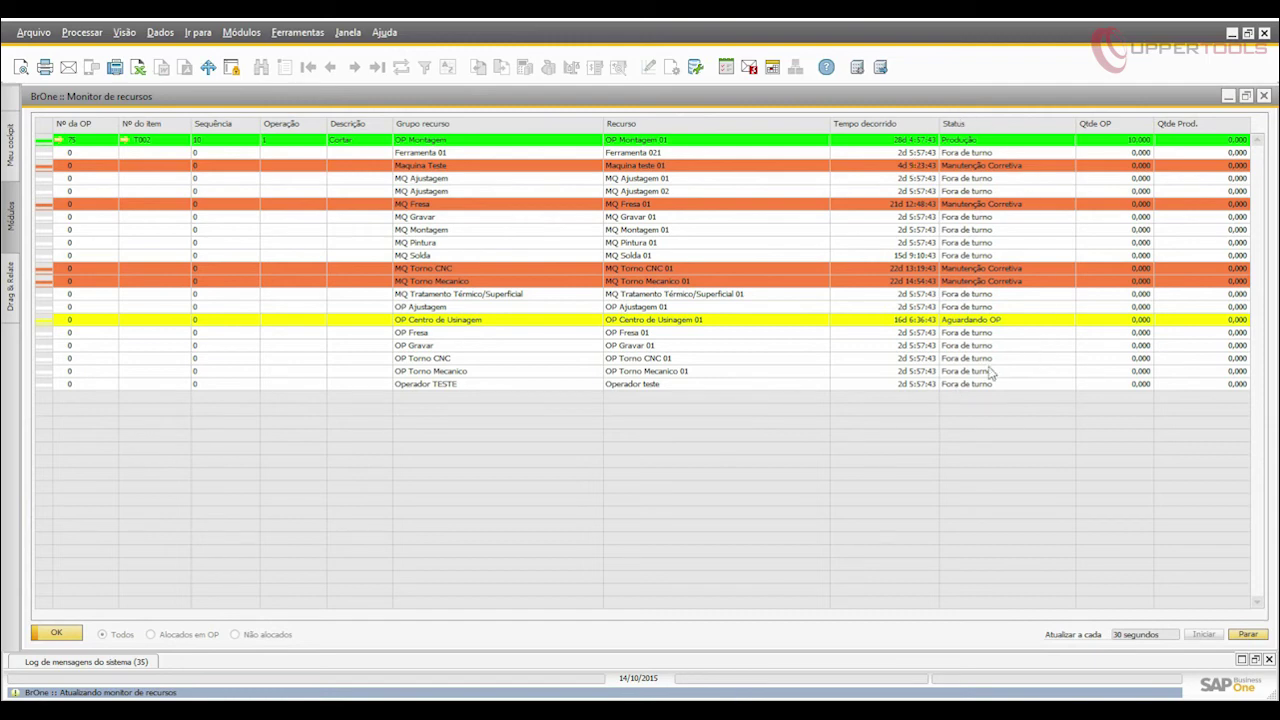
Pause the monitor's auto-refresh keeping the 30-second interval, then close it and collapse Produção.
left_click(1258, 638)
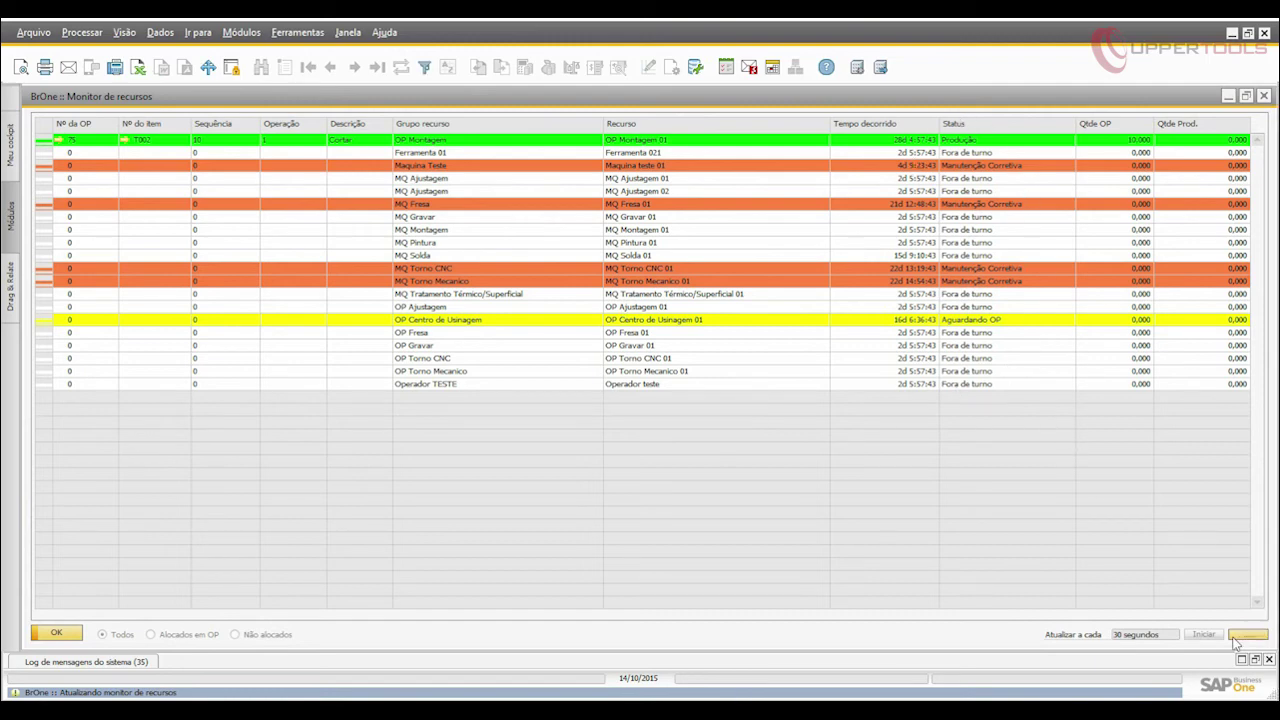
left_click(1173, 635)
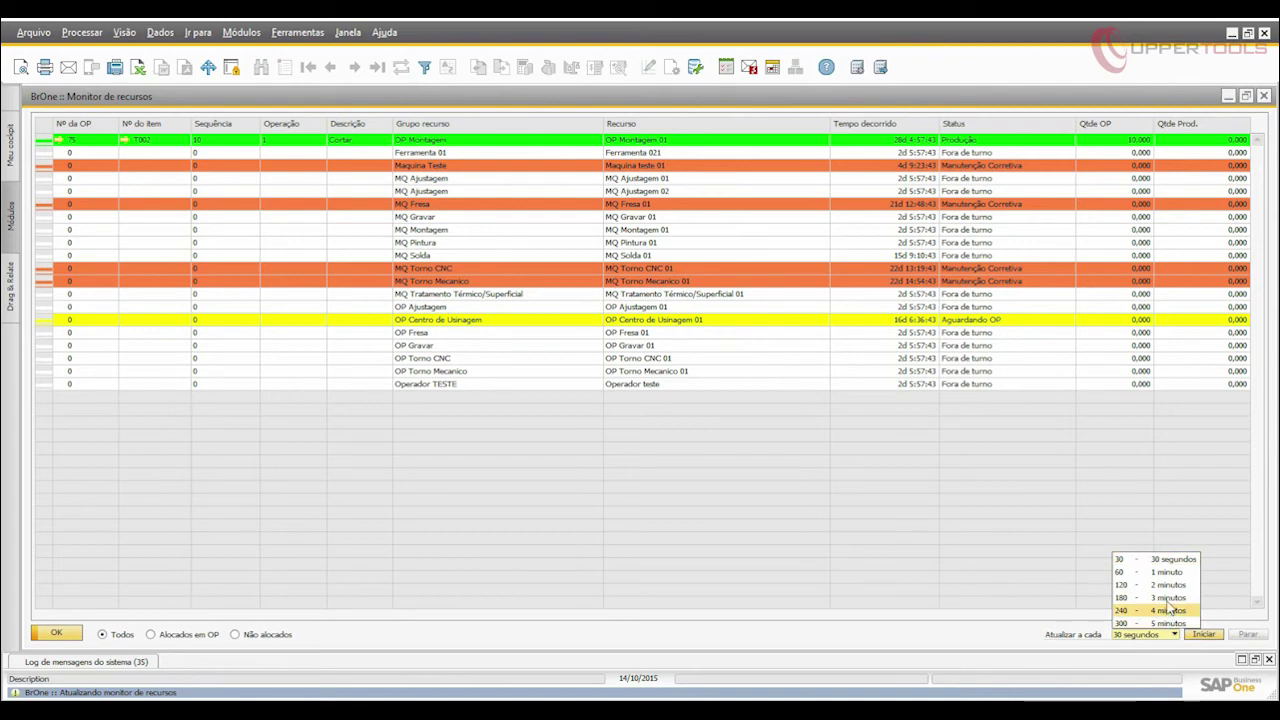
left_click(1158, 652)
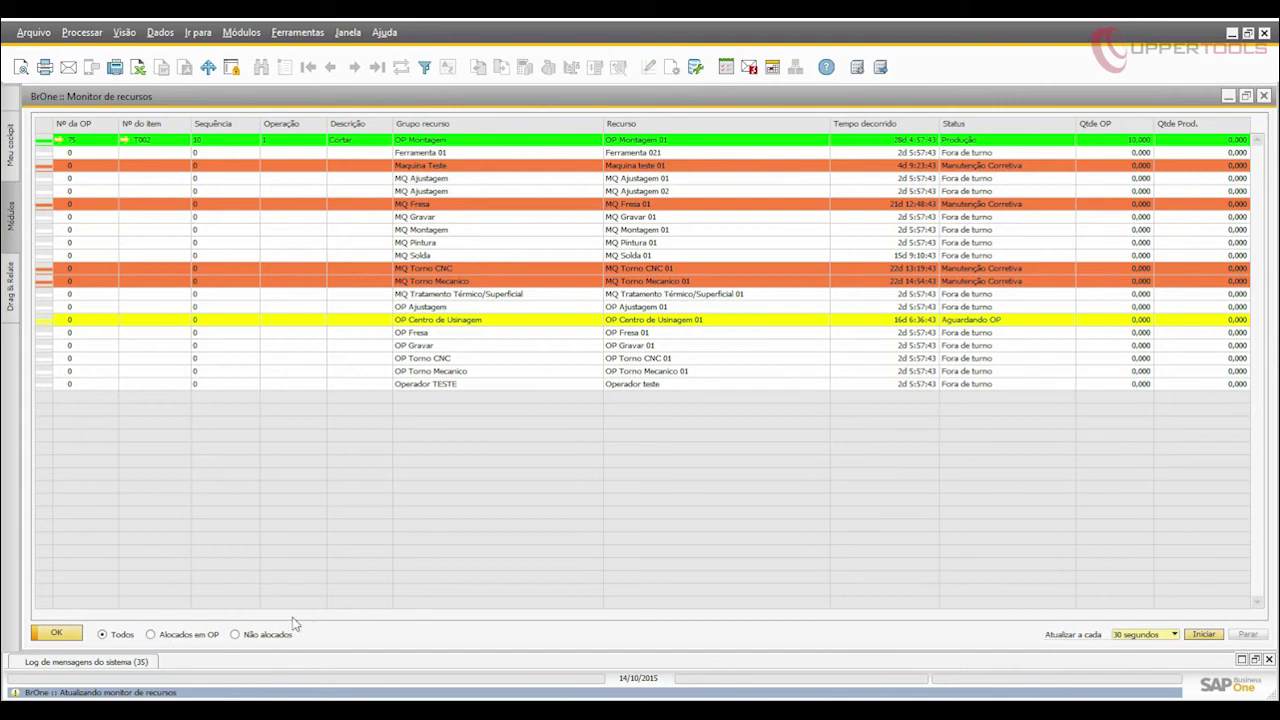
left_click(48, 634)
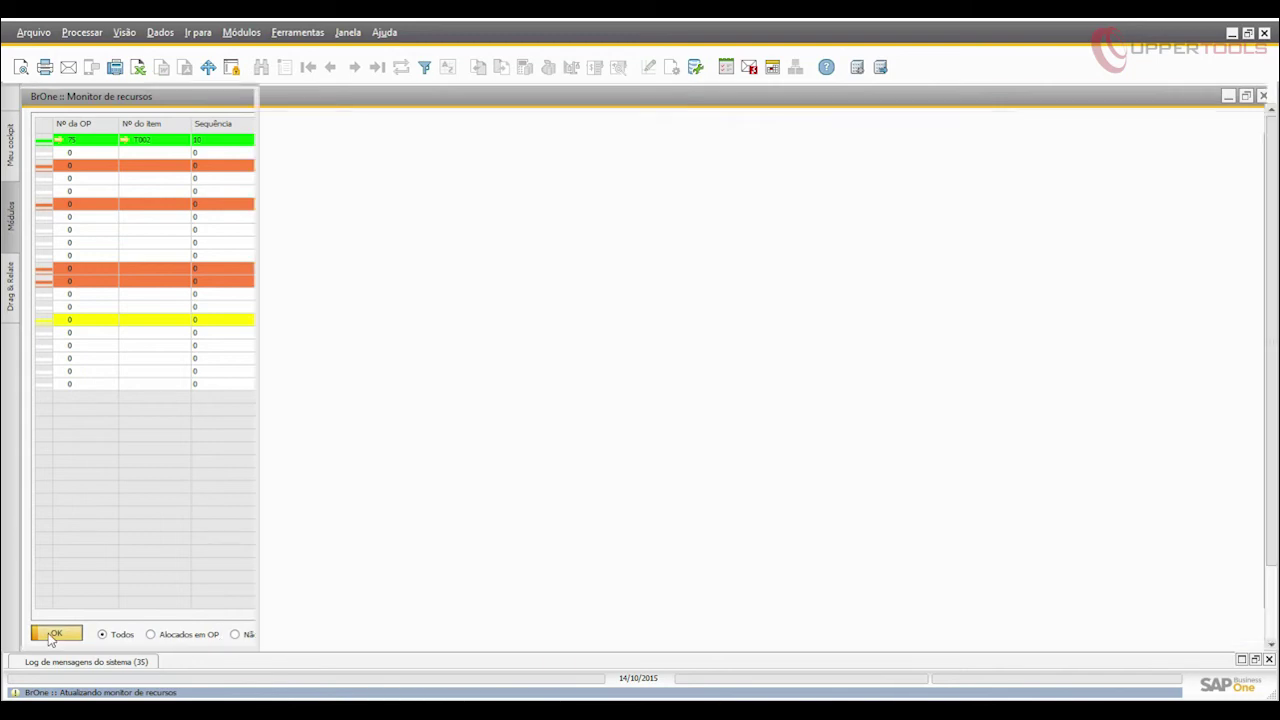
left_click(83, 282)
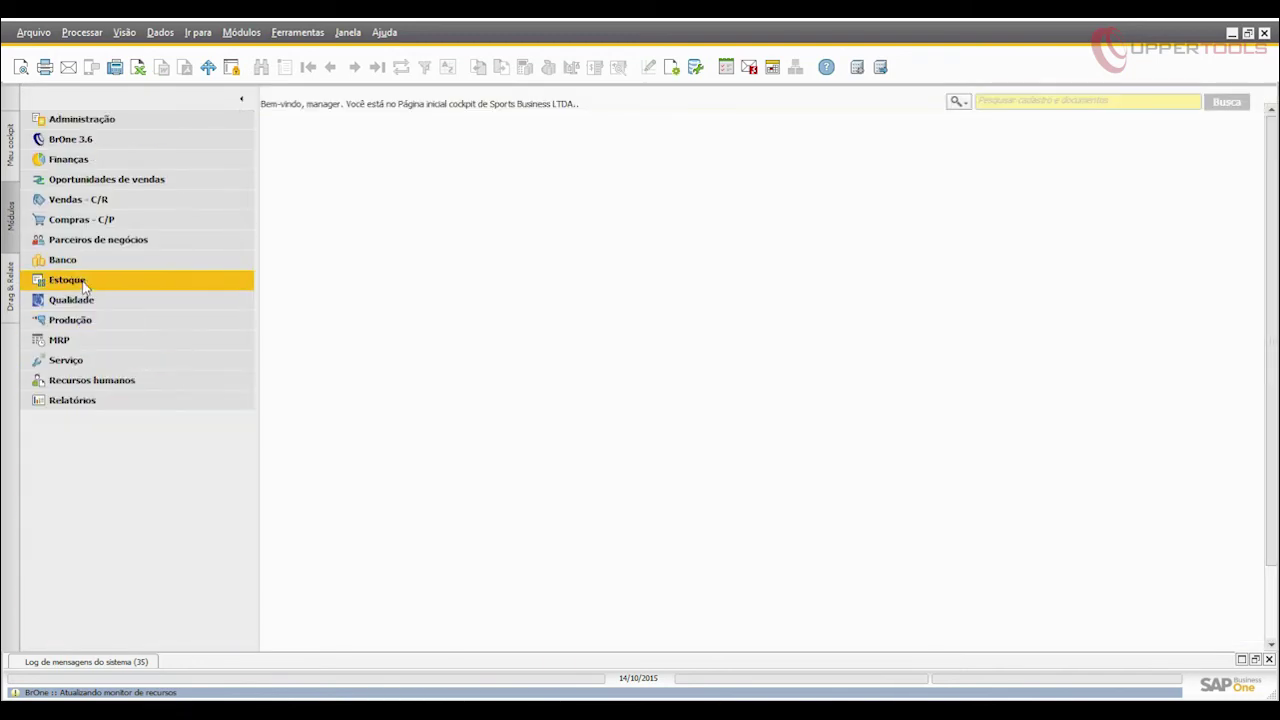
Open Previsões under MRP, load the Otimista - Copa forecast's monthly quantities, and close it.
left_click(120, 342)
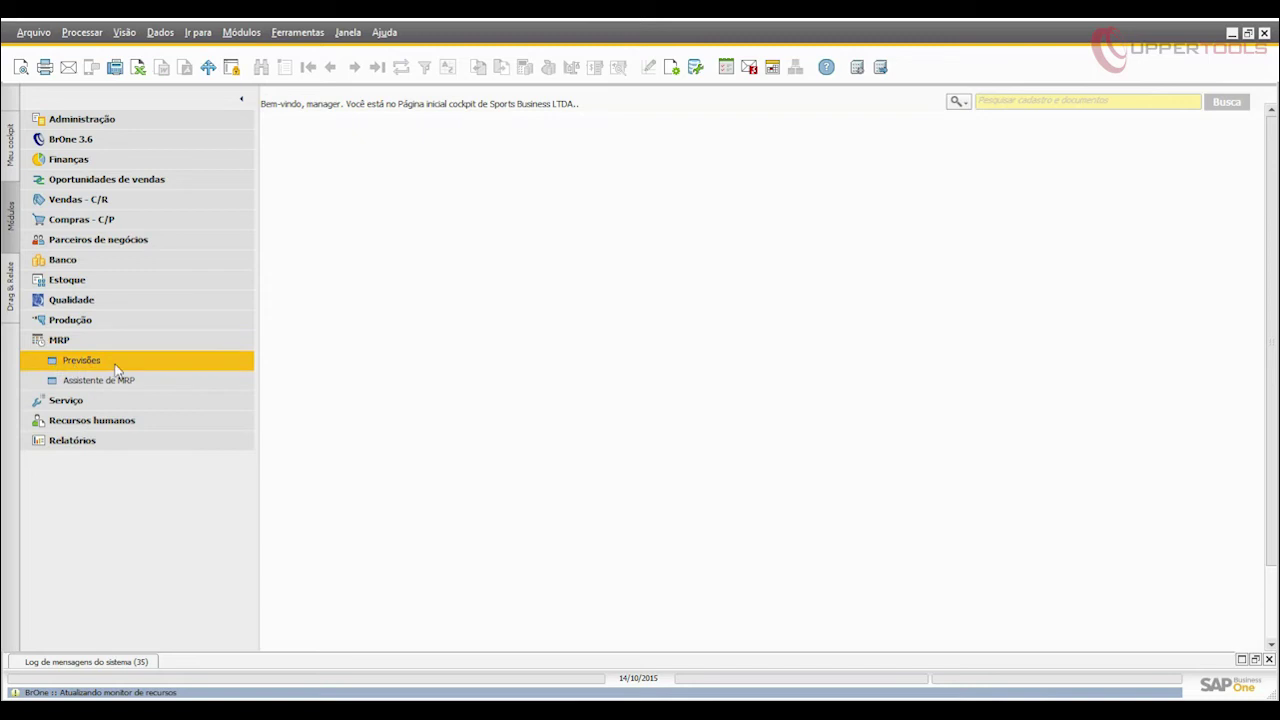
left_click(117, 364)
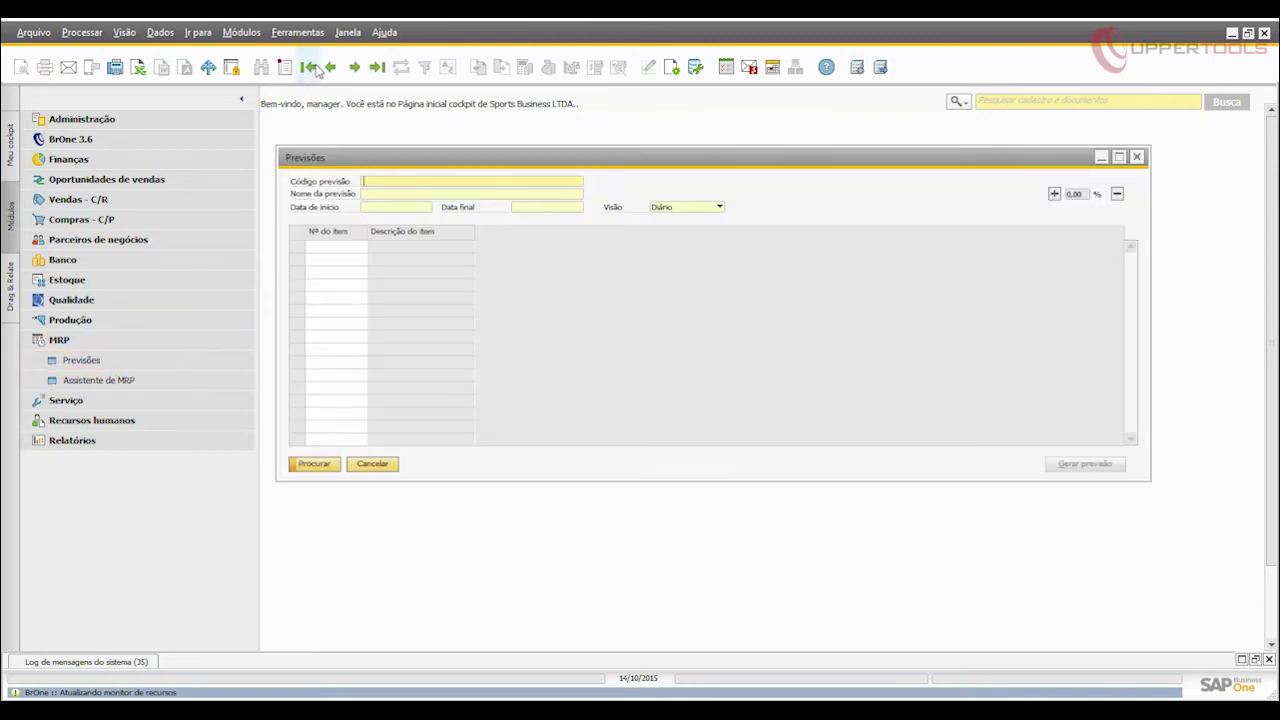
left_click(308, 67)
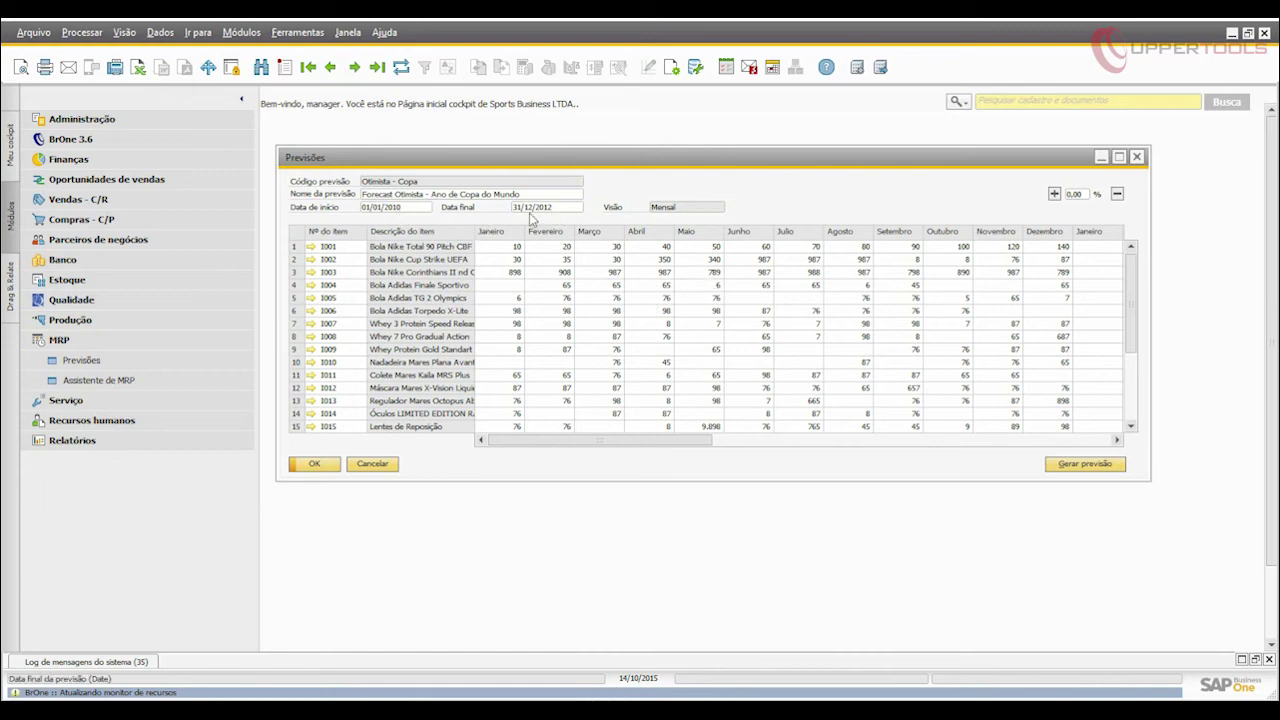
left_click(314, 464)
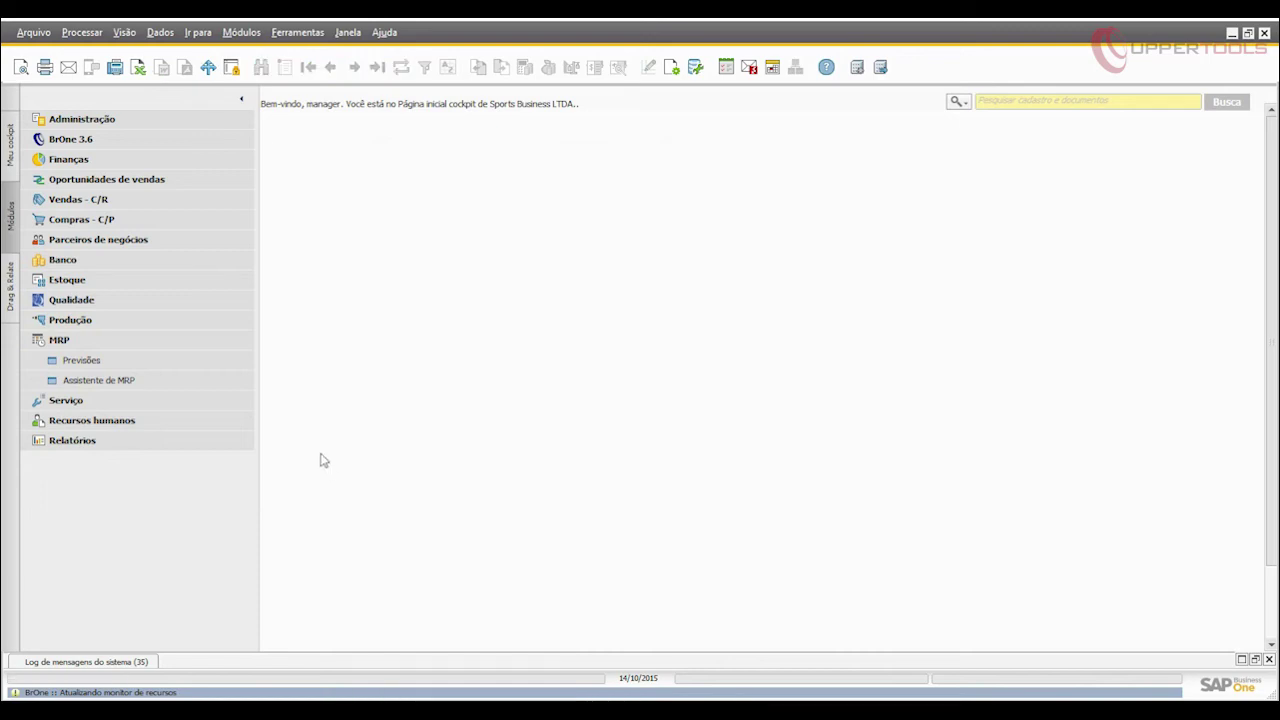
Open the MRP wizard for the Uppertools scenario and check its run history.
left_click(154, 380)
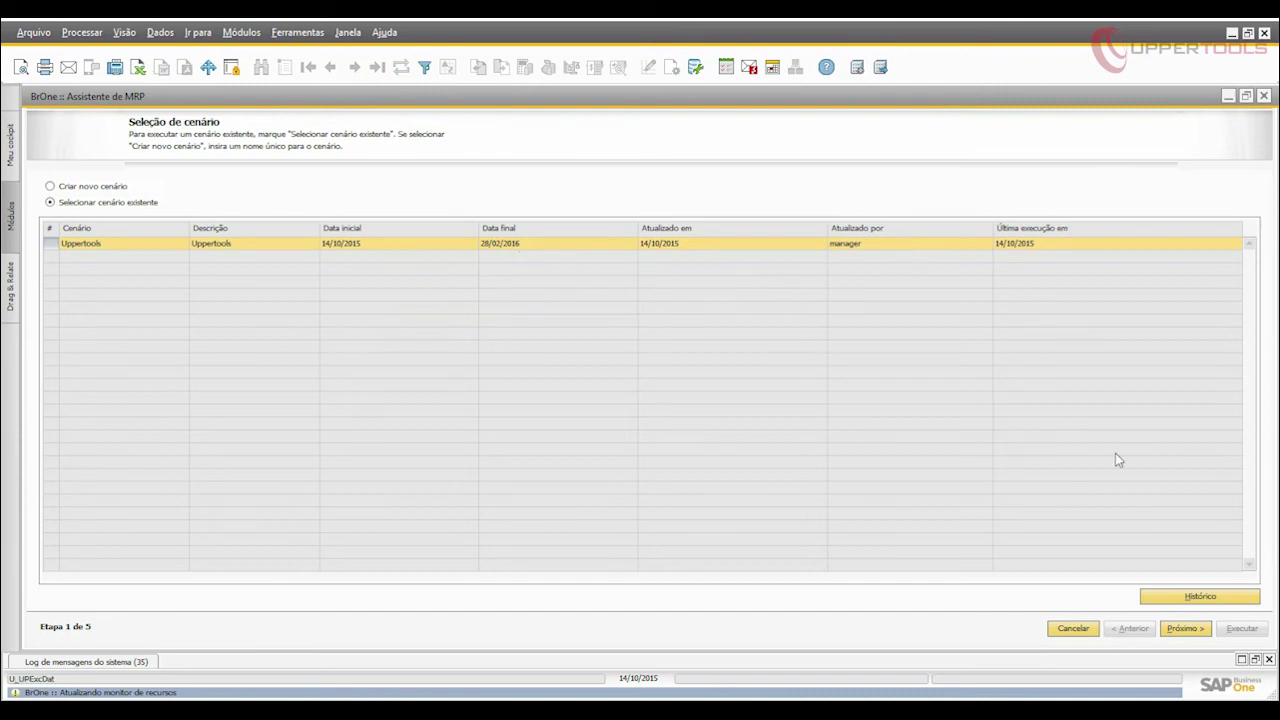
left_click(1200, 603)
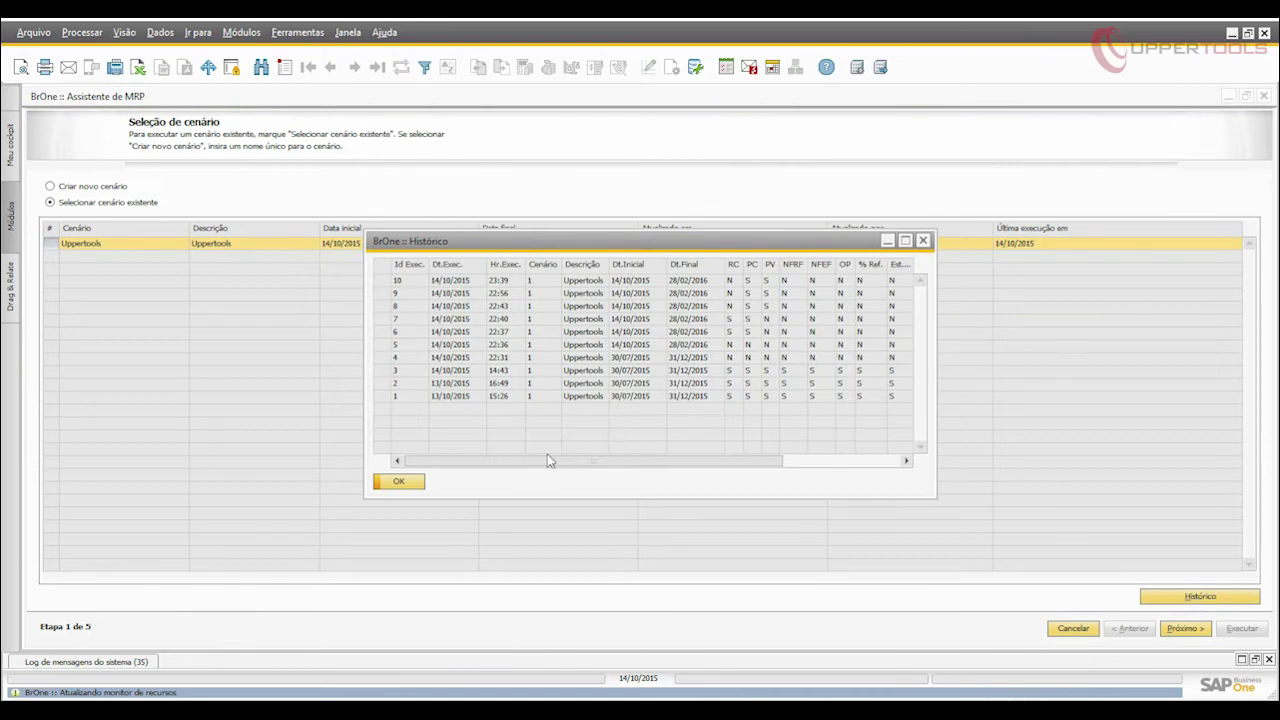
left_click(923, 240)
Review the planning horizon dates, keep sorting by item number, and keep forecast prod3.
left_click(1184, 630)
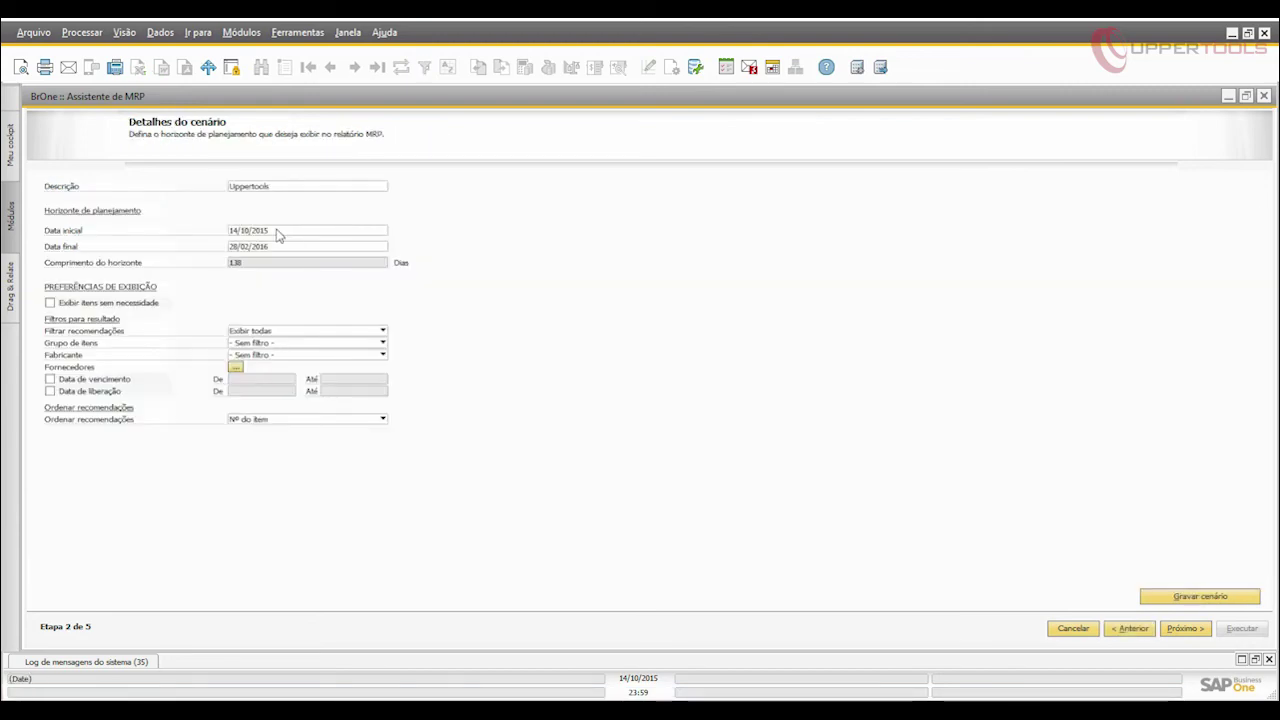
left_click(278, 233)
left_click(278, 246)
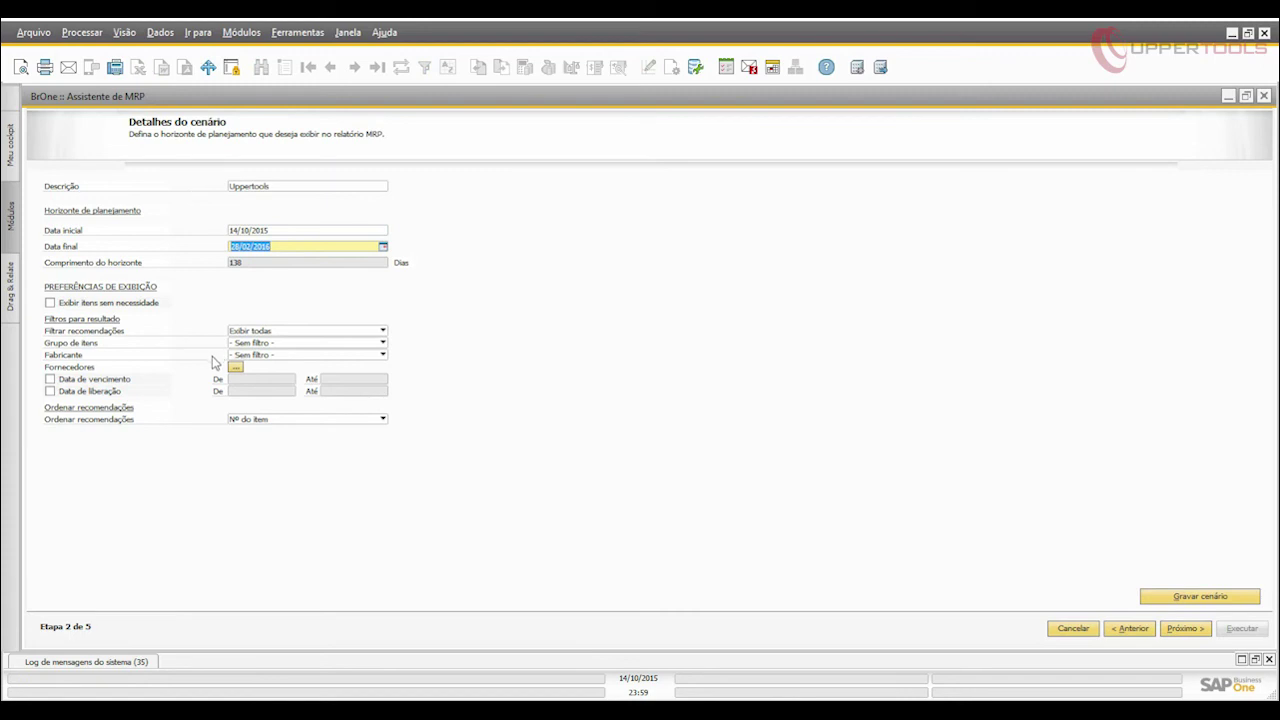
left_click(325, 420)
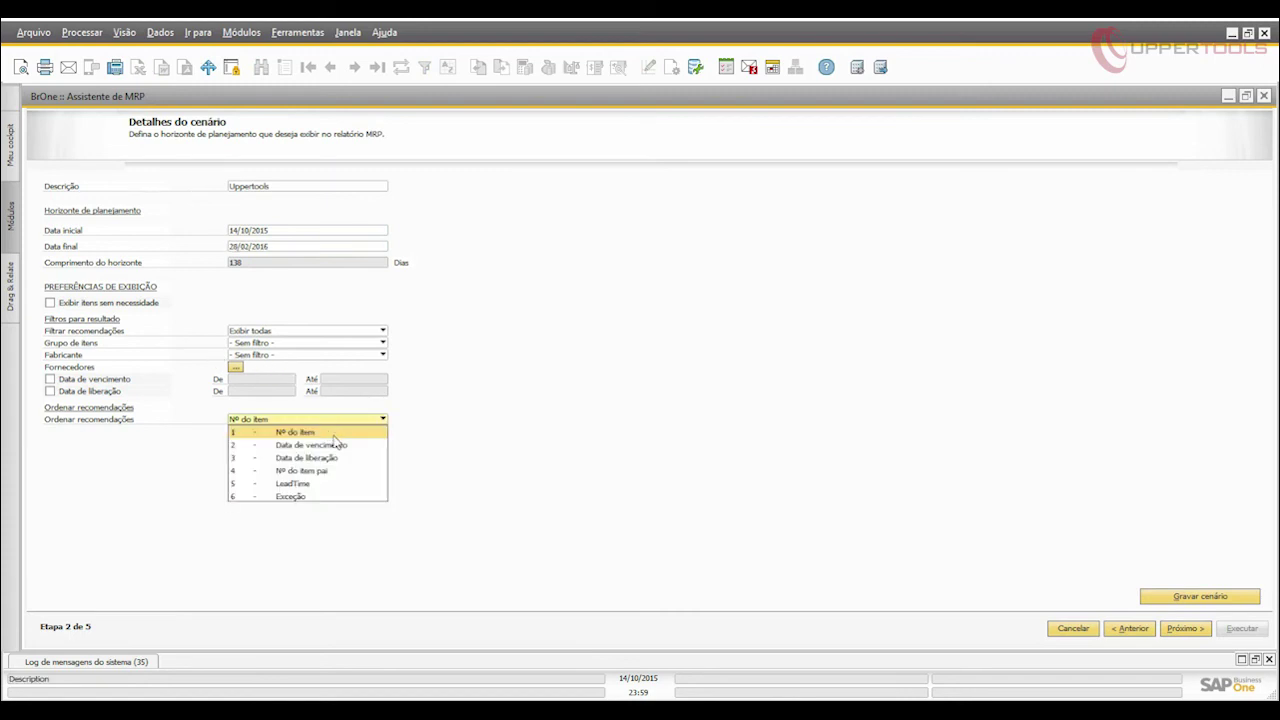
left_click(622, 516)
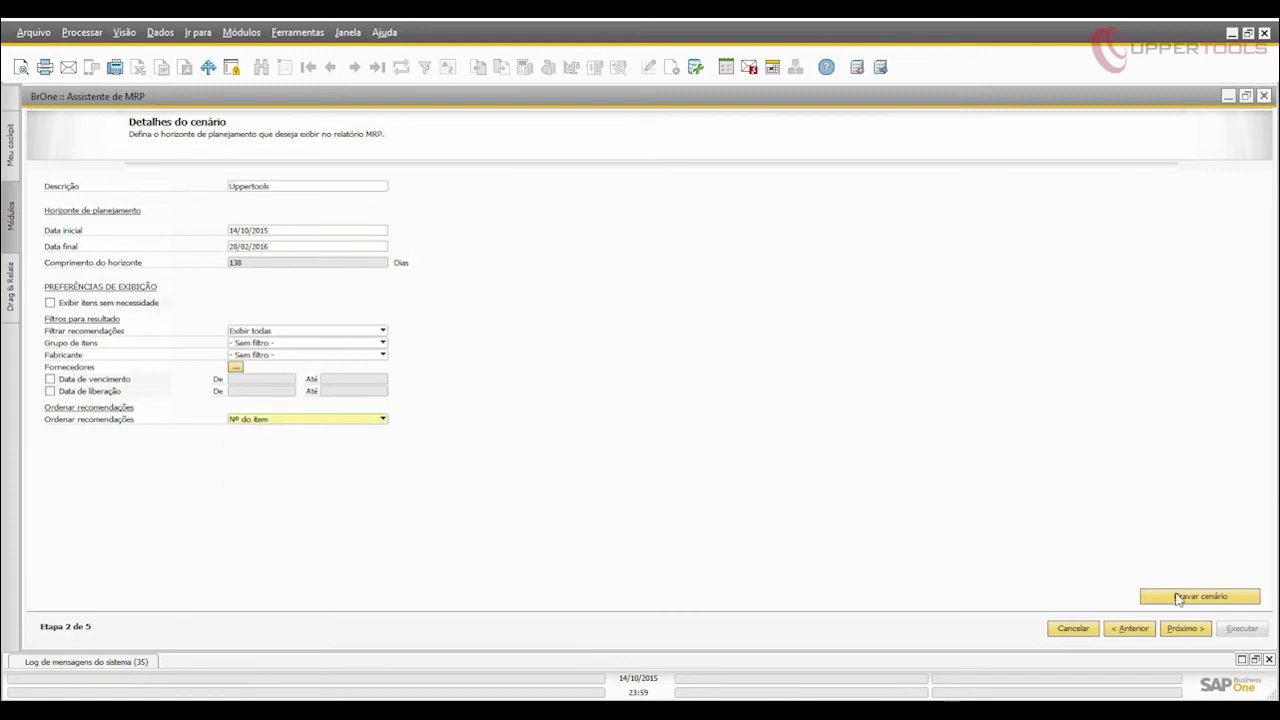
left_click(1204, 636)
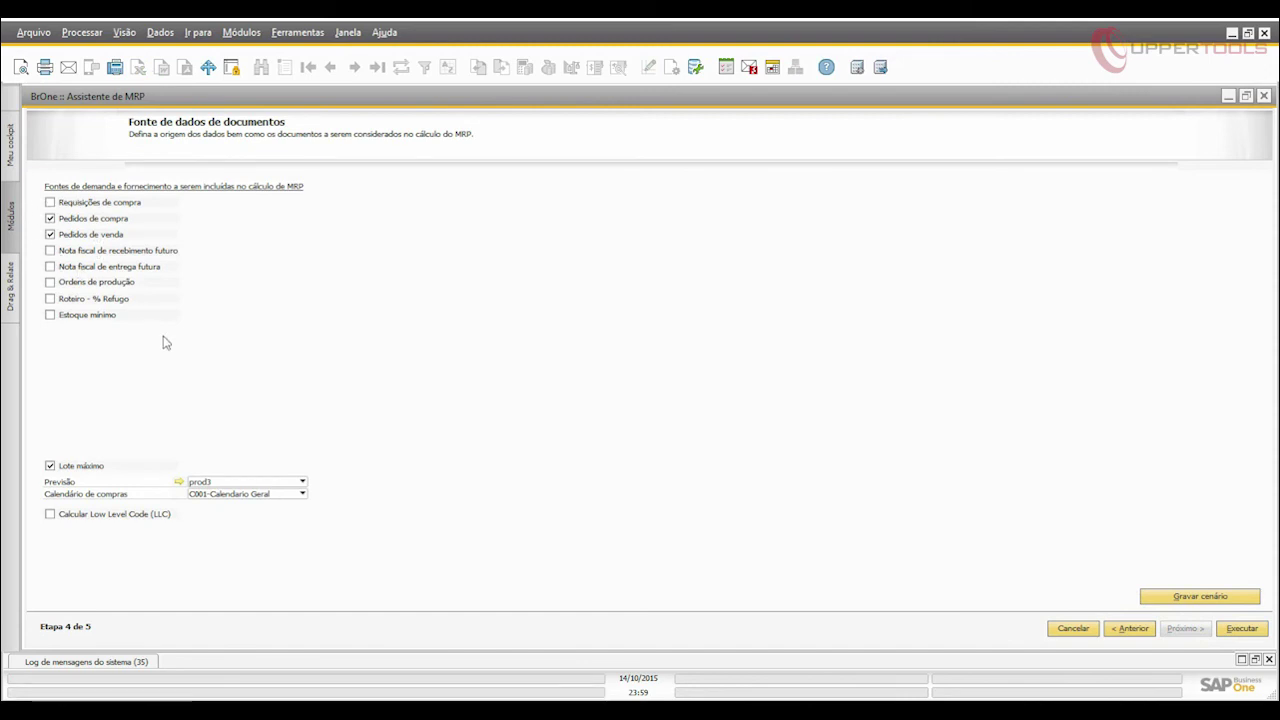
left_click(259, 483)
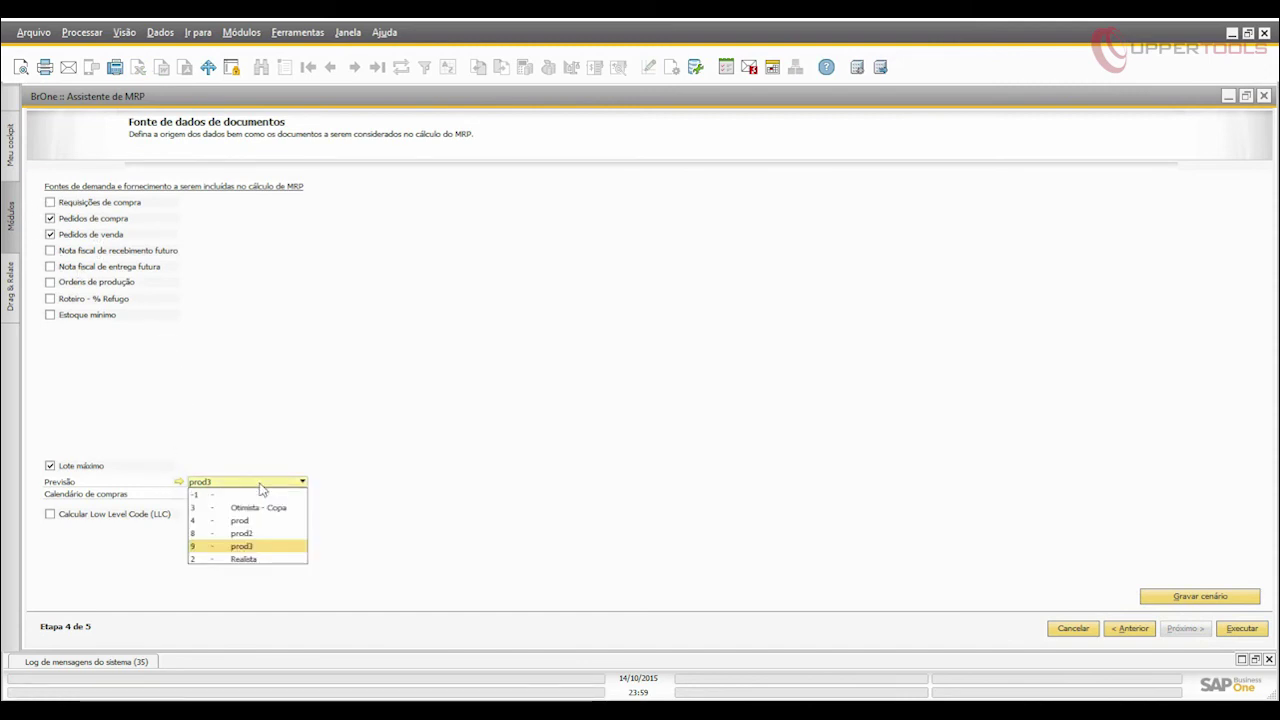
left_click(261, 486)
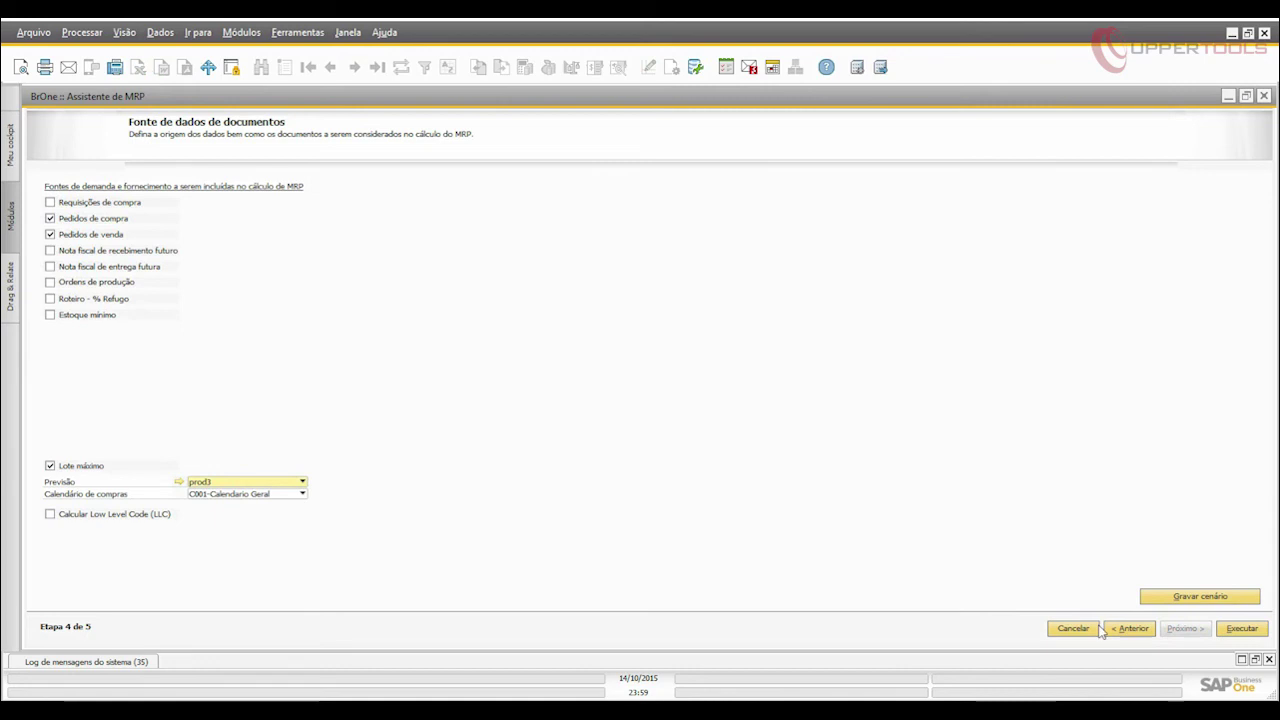
Run the MRP and inspect item 0021033's 50,00 supply and 15,00 sales-order demand details.
left_click(1242, 632)
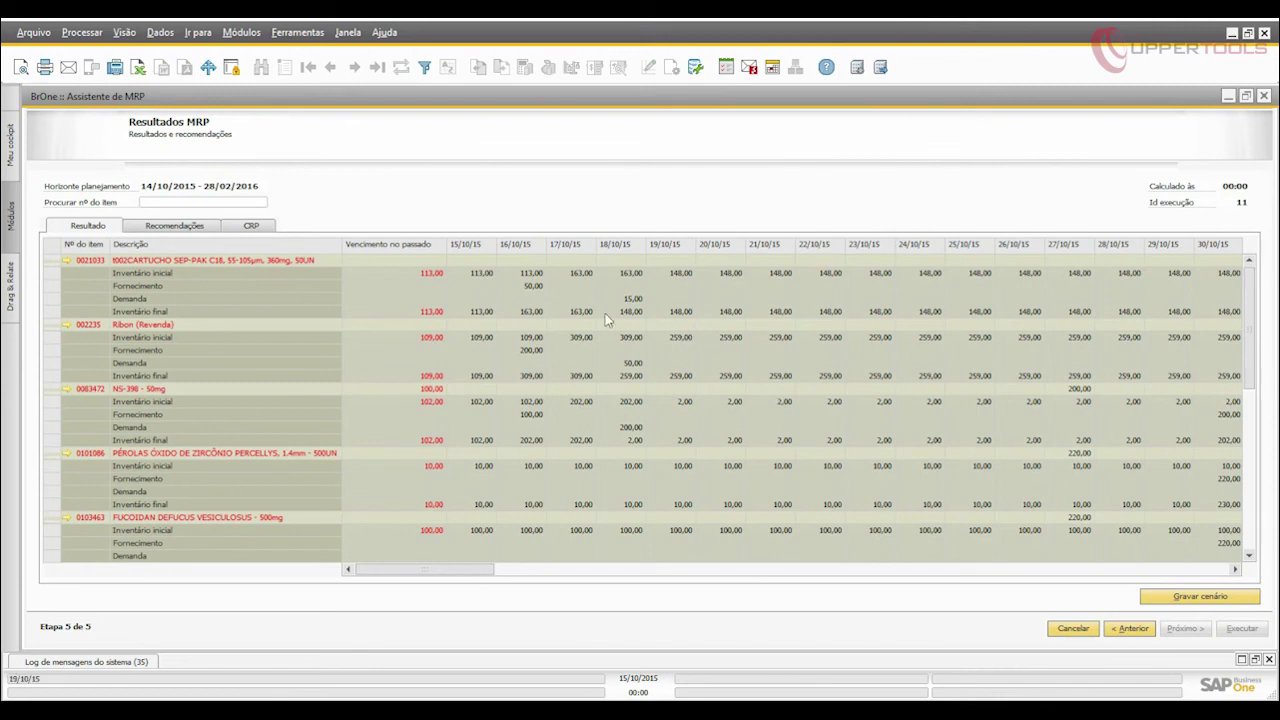
left_click(530, 286)
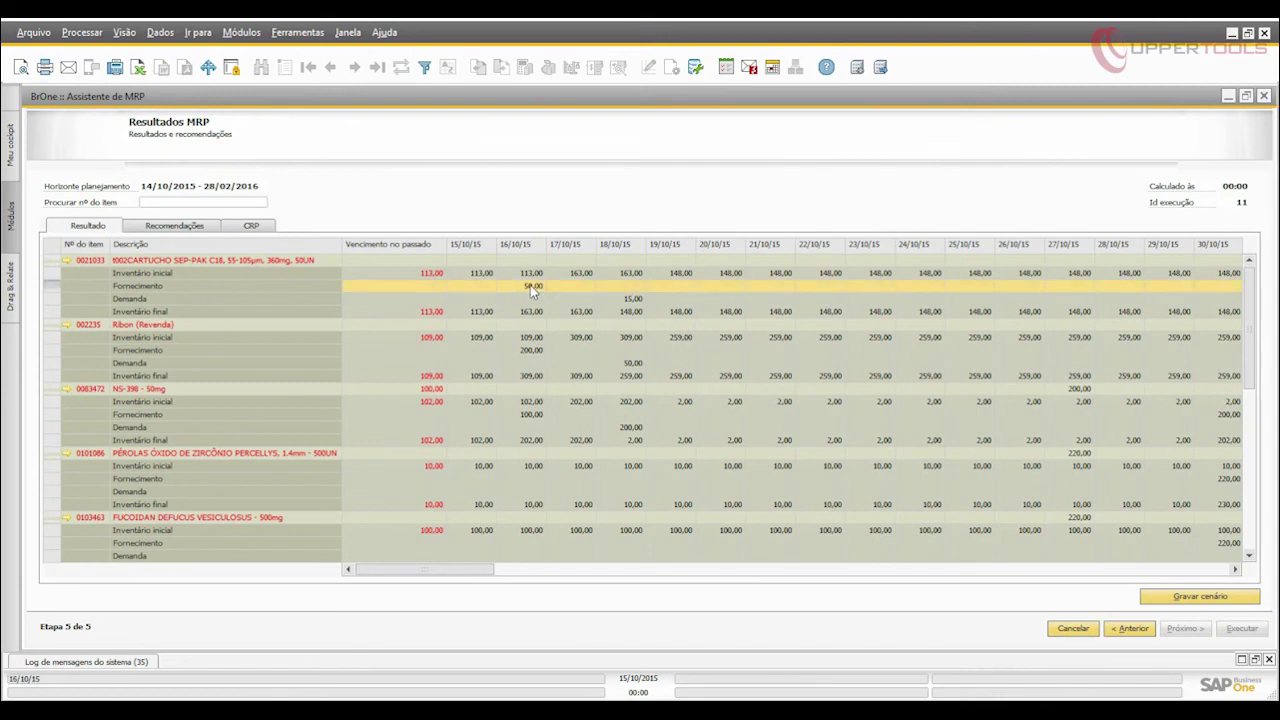
double_click(530, 285)
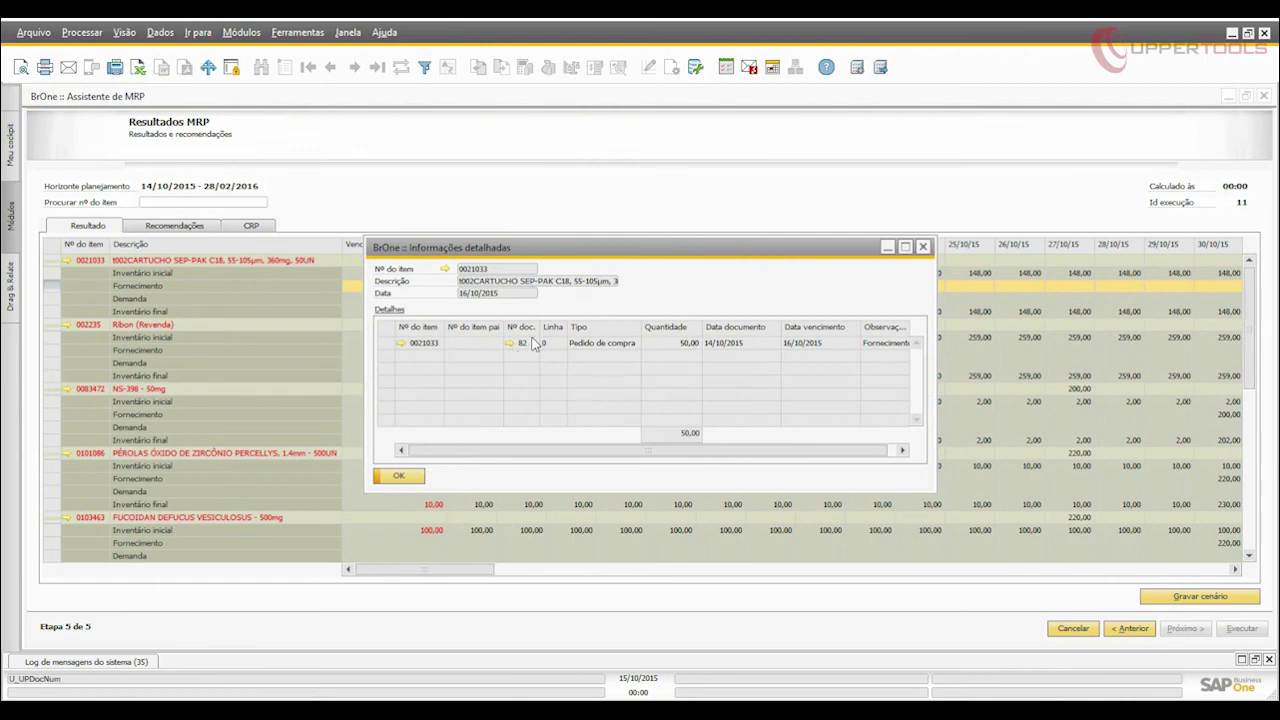
left_click(924, 248)
left_click(640, 300)
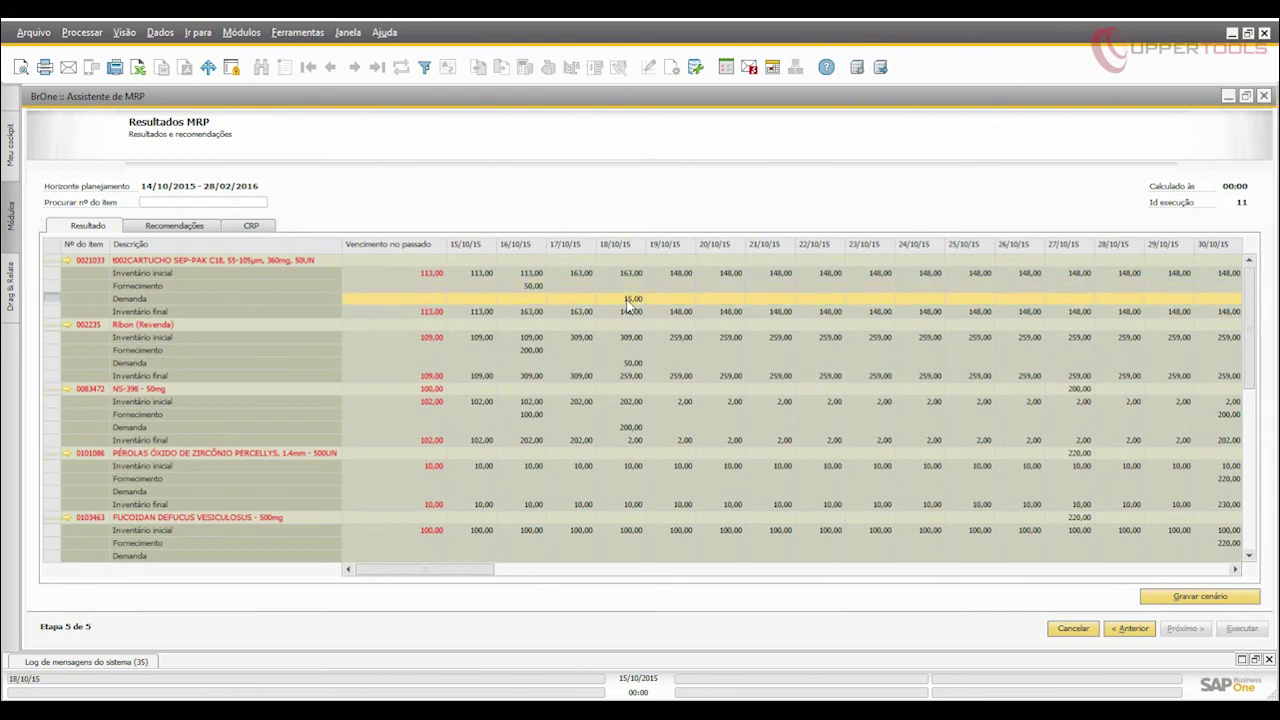
double_click(628, 302)
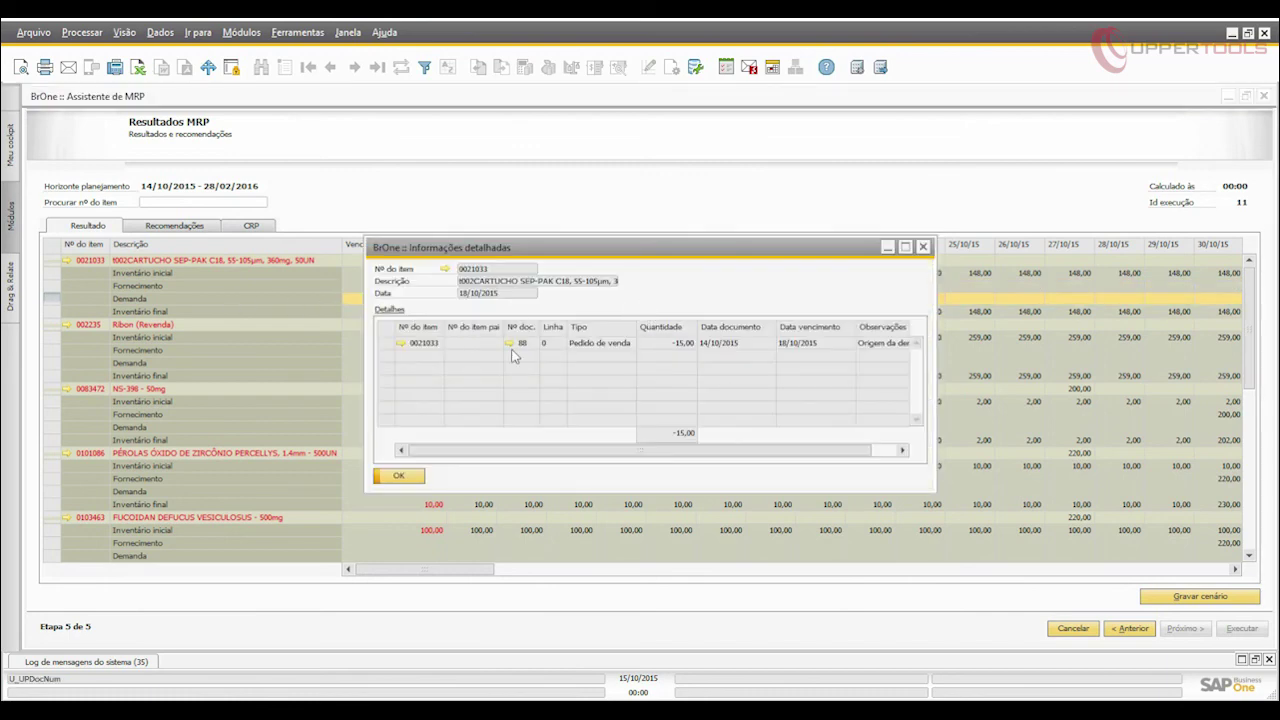
left_click(399, 478)
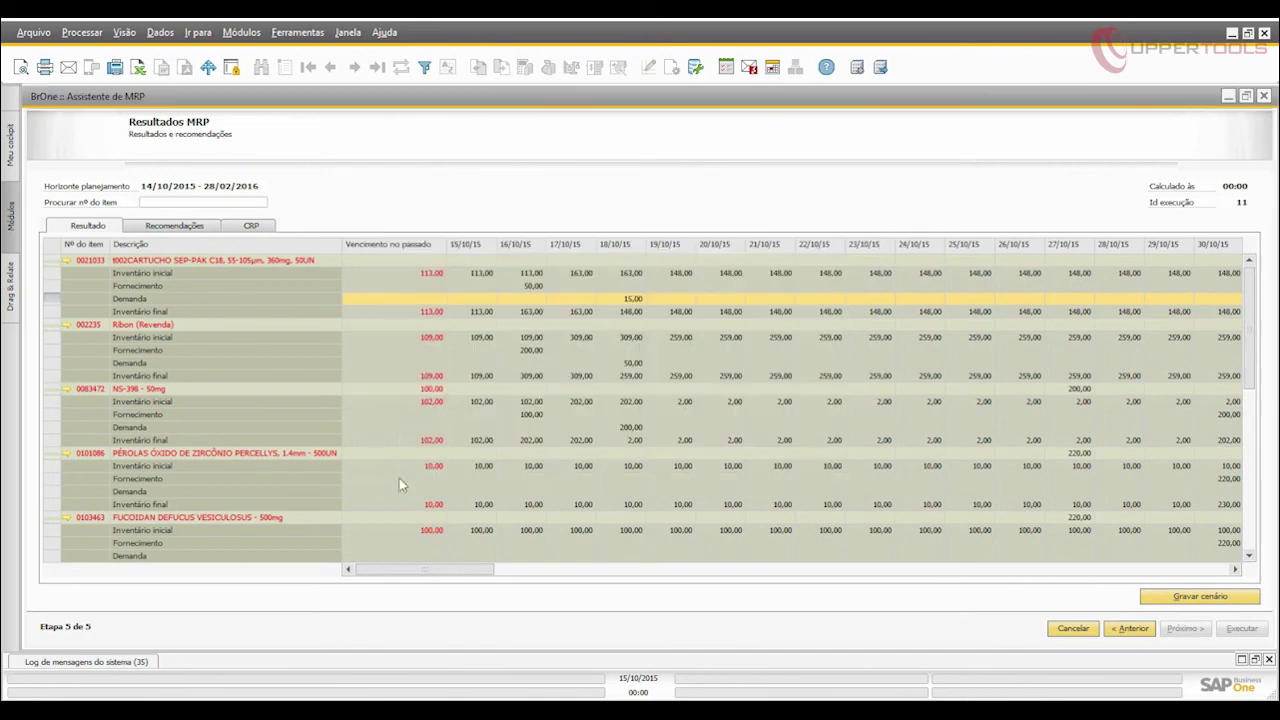
Tick production order recommendations 80 and 82 and purchase request 93, then view the CRP.
left_click(203, 228)
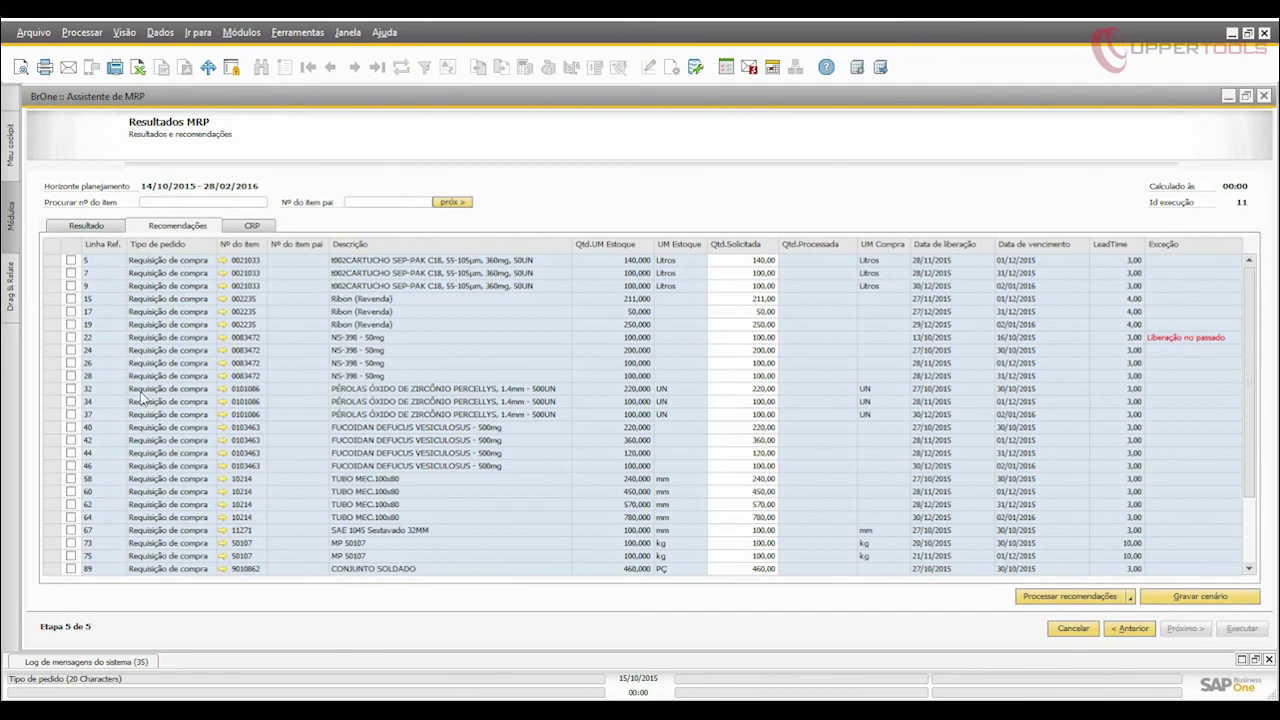
scroll(1237, 525, "down", 3)
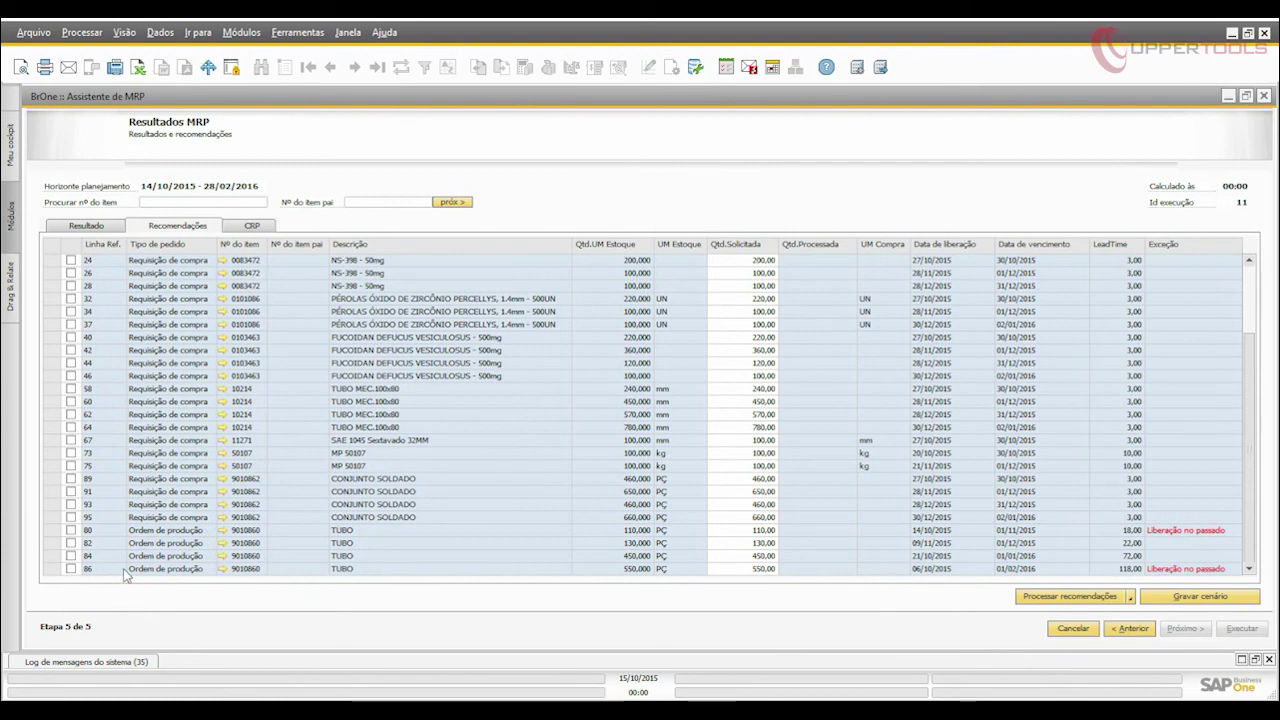
left_click(70, 543)
left_click(70, 530)
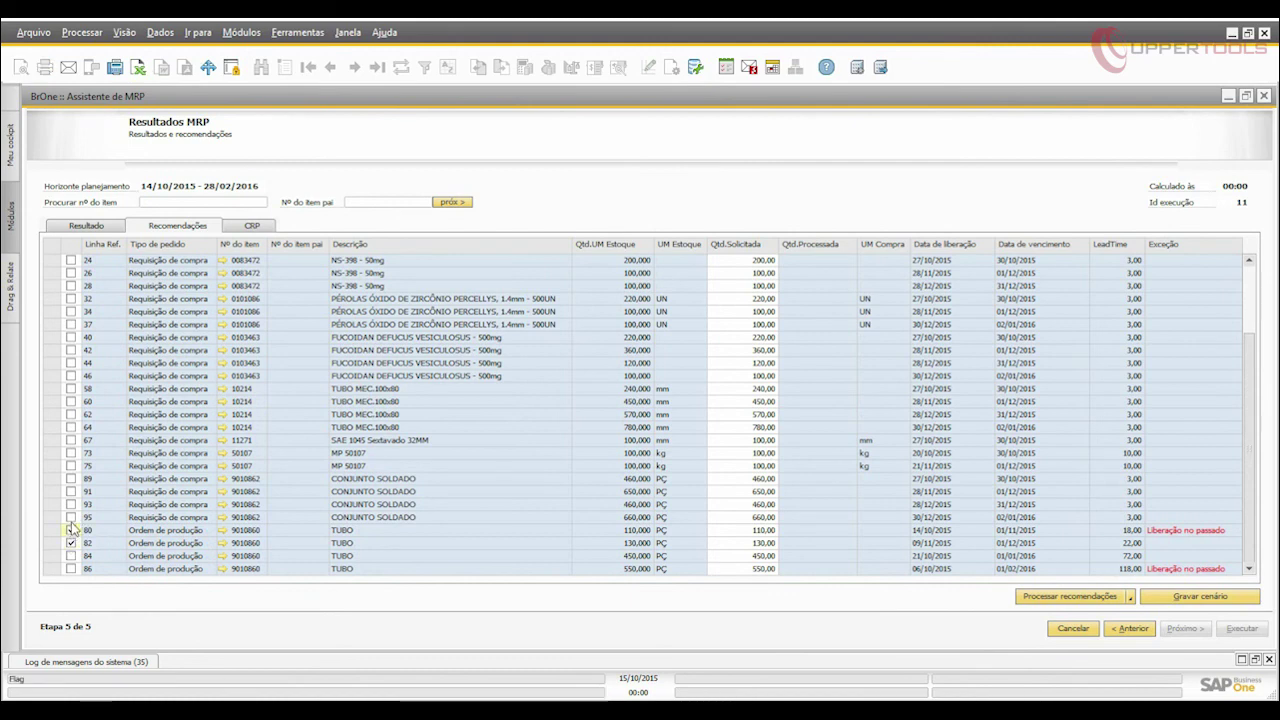
left_click(71, 504)
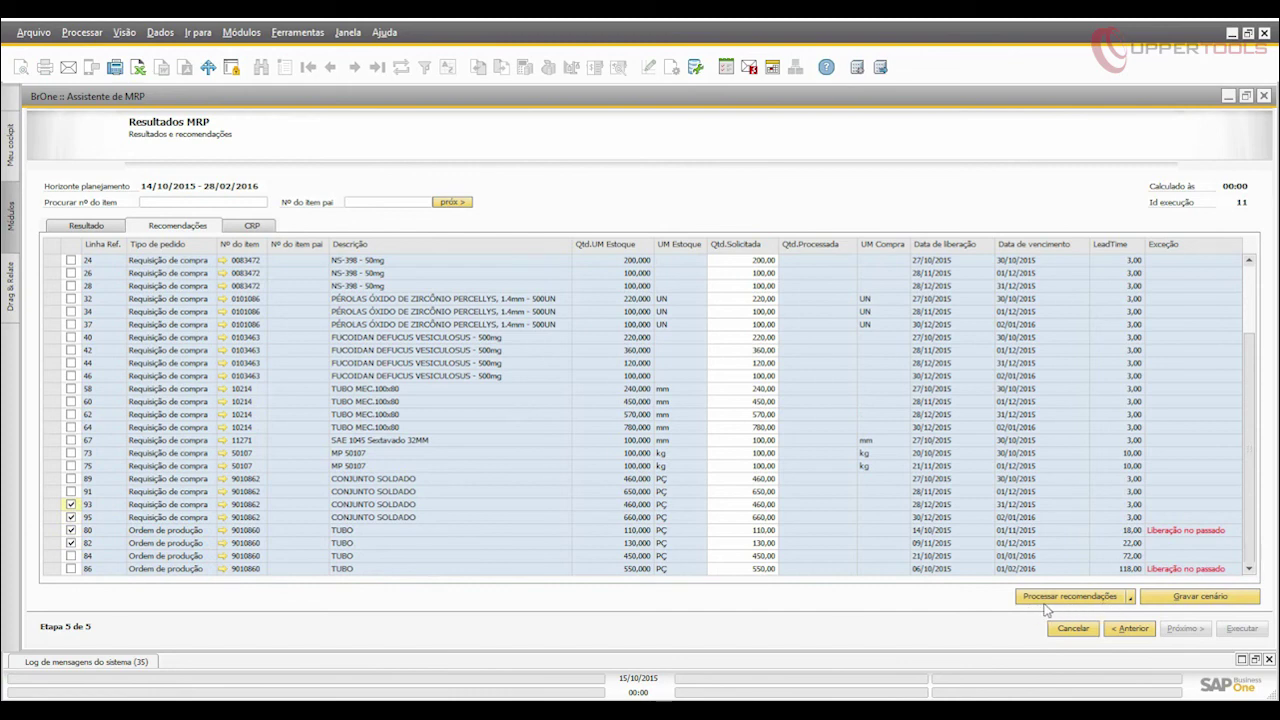
left_click(267, 227)
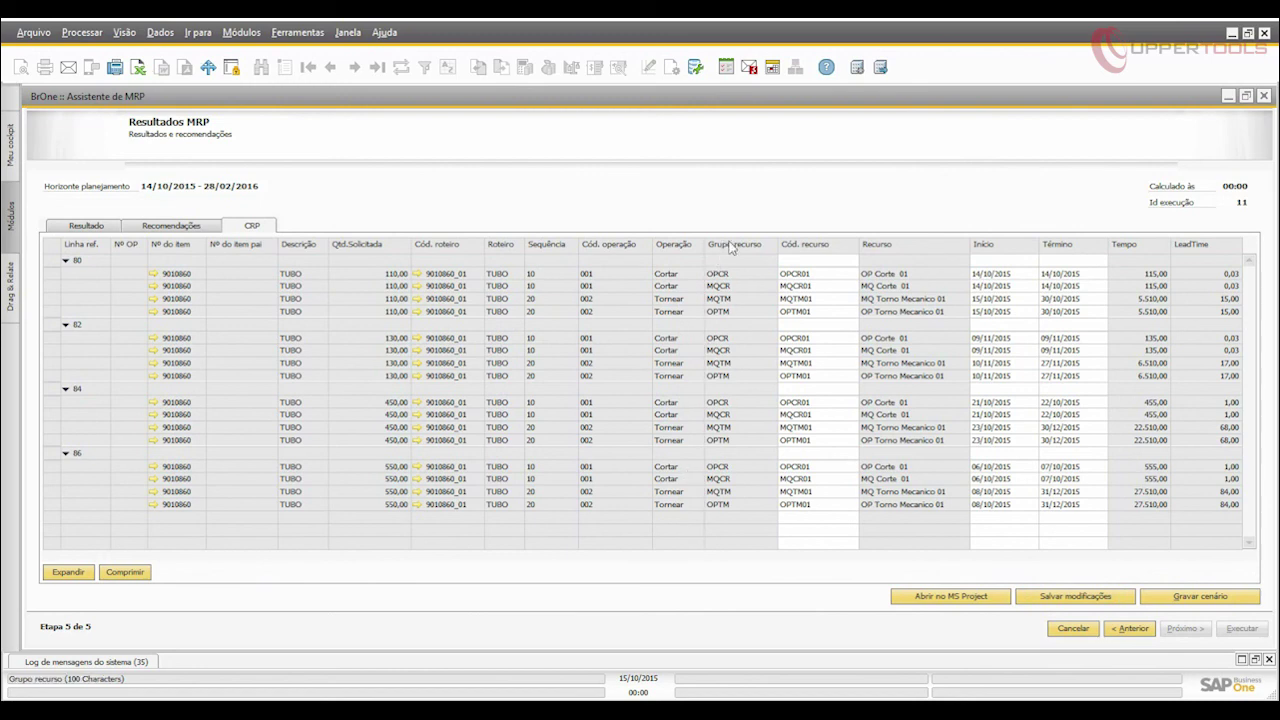
Edit order 80's two operations' resource and start/end dates in the CRP grid, then save the scenario.
left_click(810, 274)
left_click(1030, 274)
left_click(1065, 274)
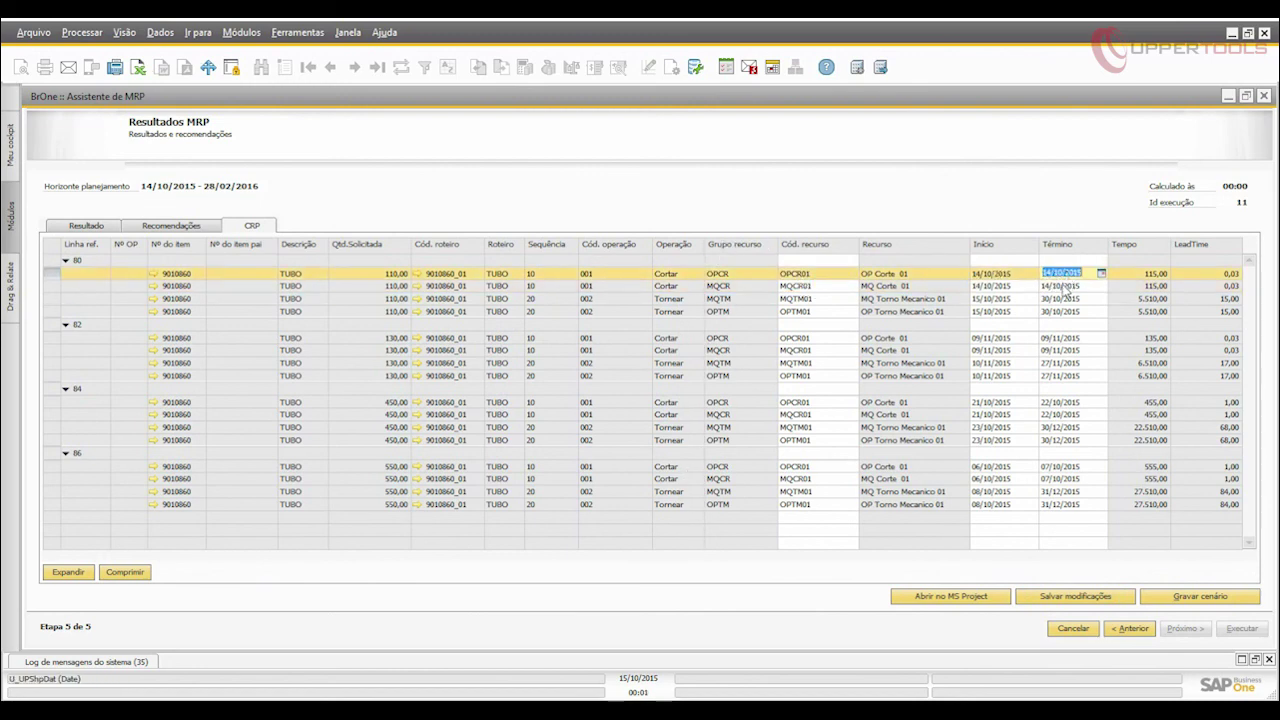
left_click(1066, 287)
left_click(992, 286)
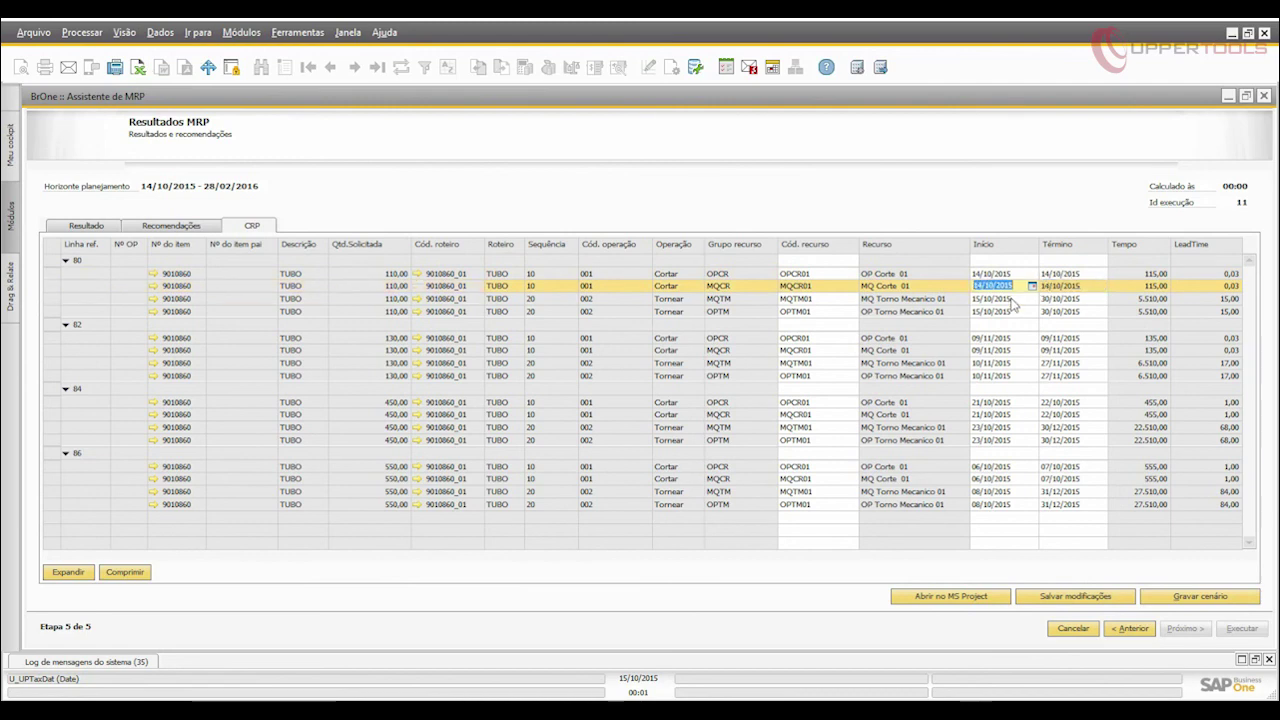
left_click(1184, 600)
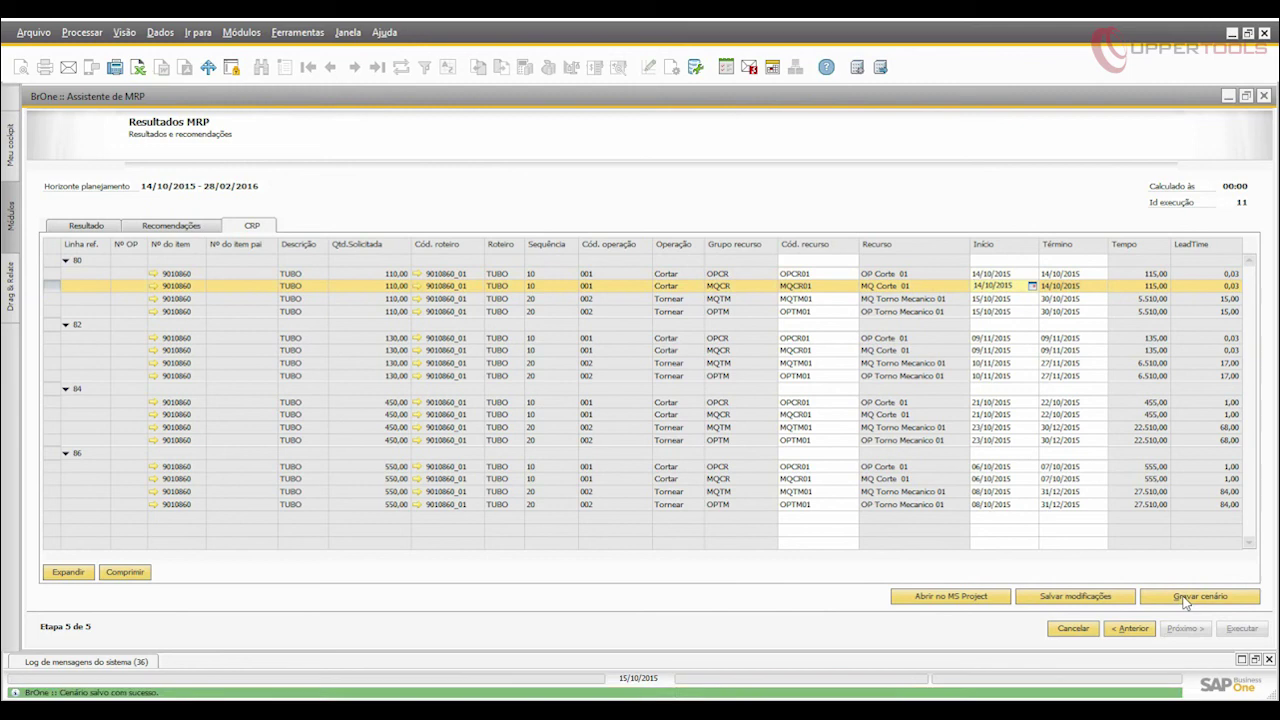